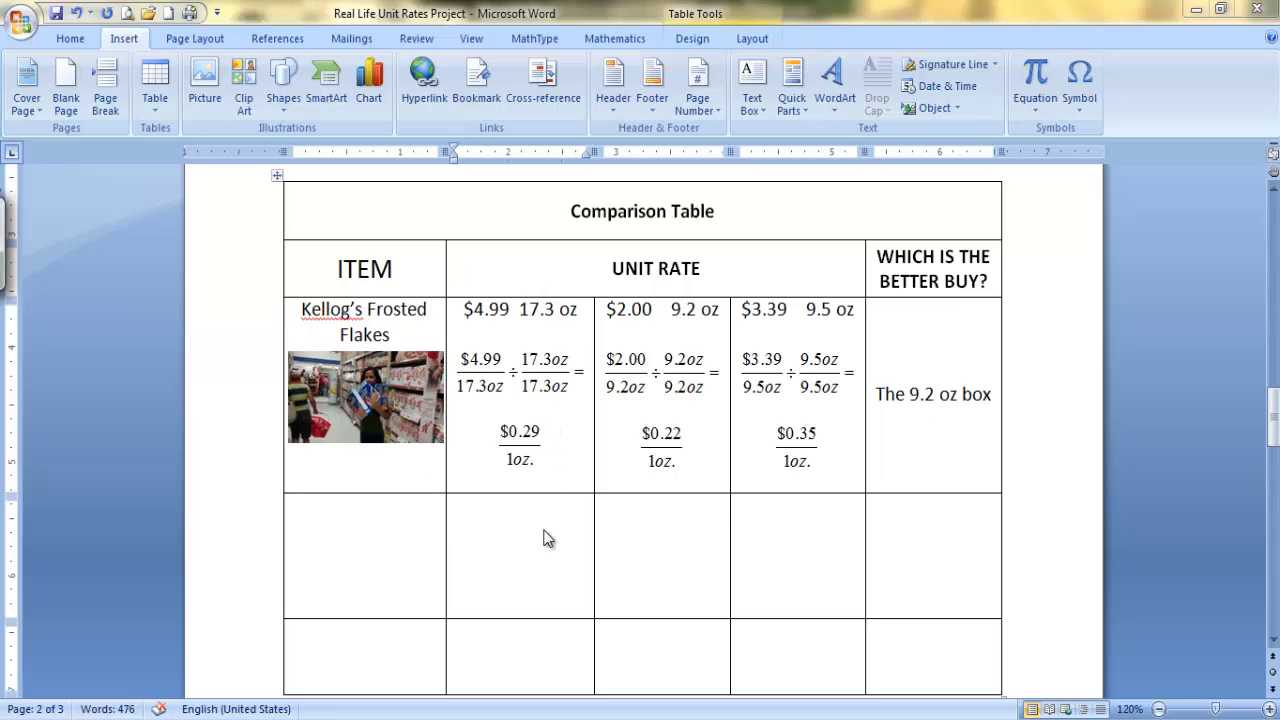
Turn off centered alignment for the division equation of the 17.3 oz box in the Frosted Flakes row
left_click(494, 513)
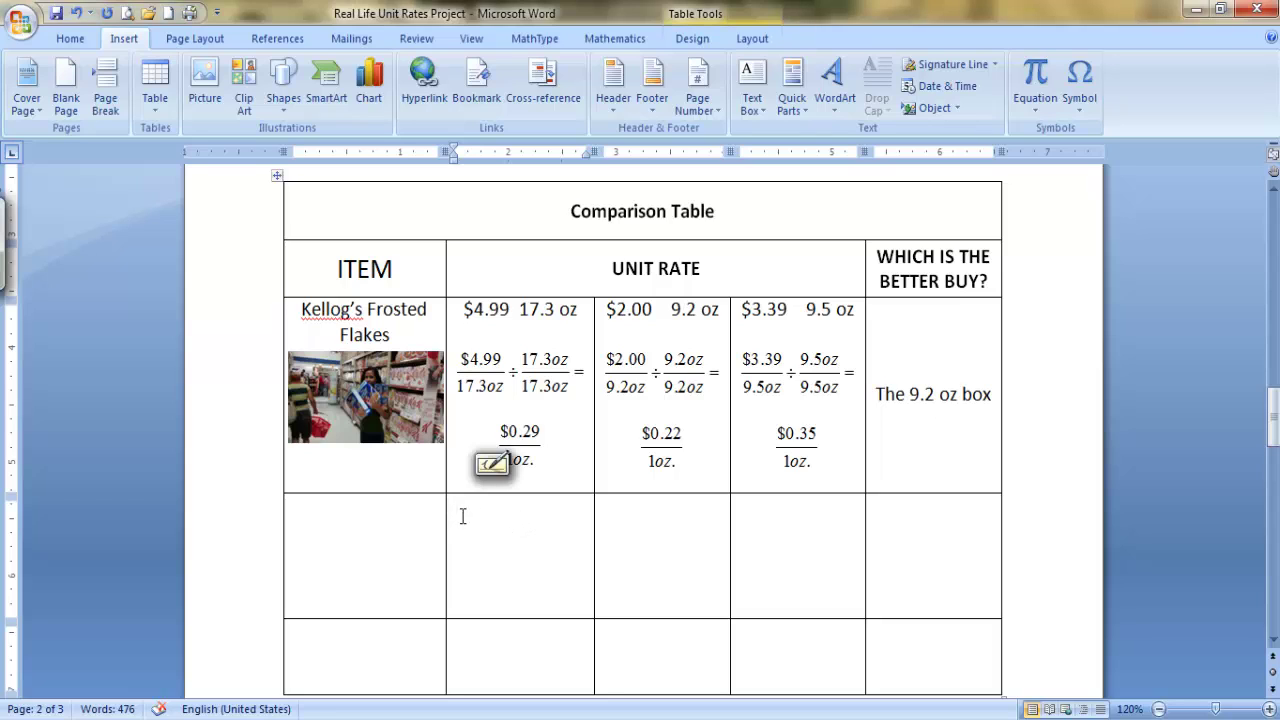
left_click(557, 381)
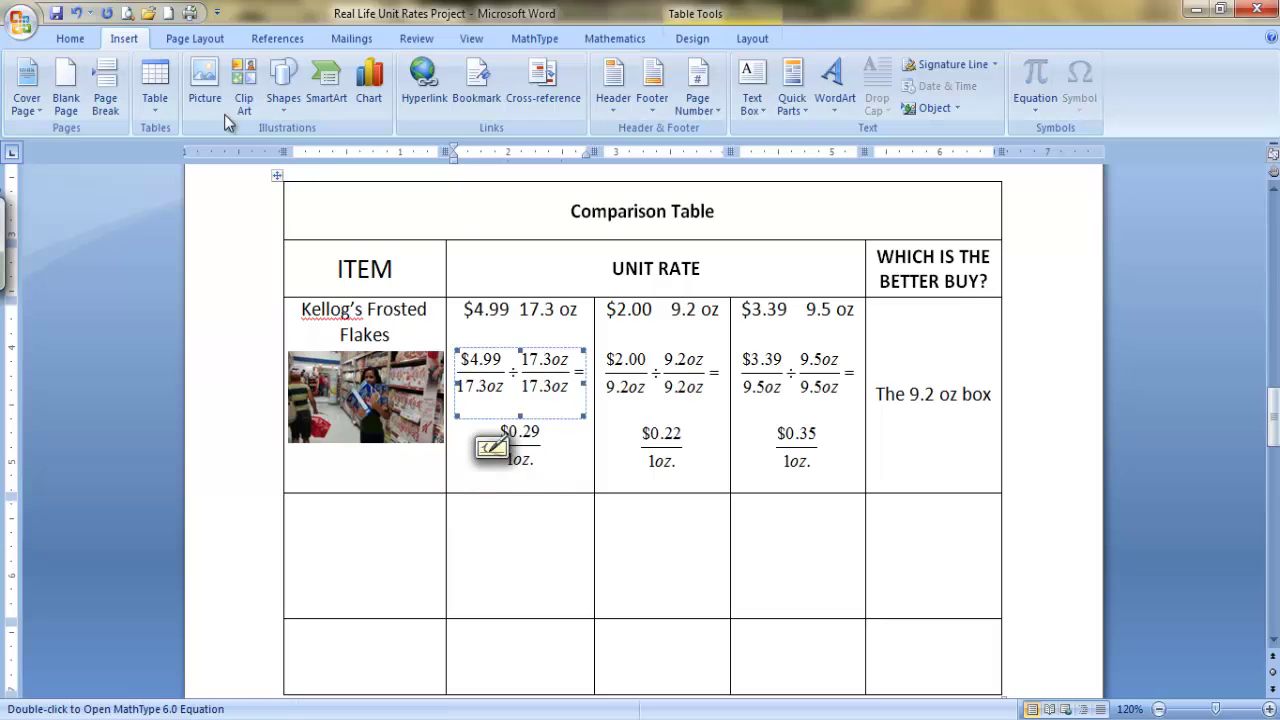
left_click(70, 40)
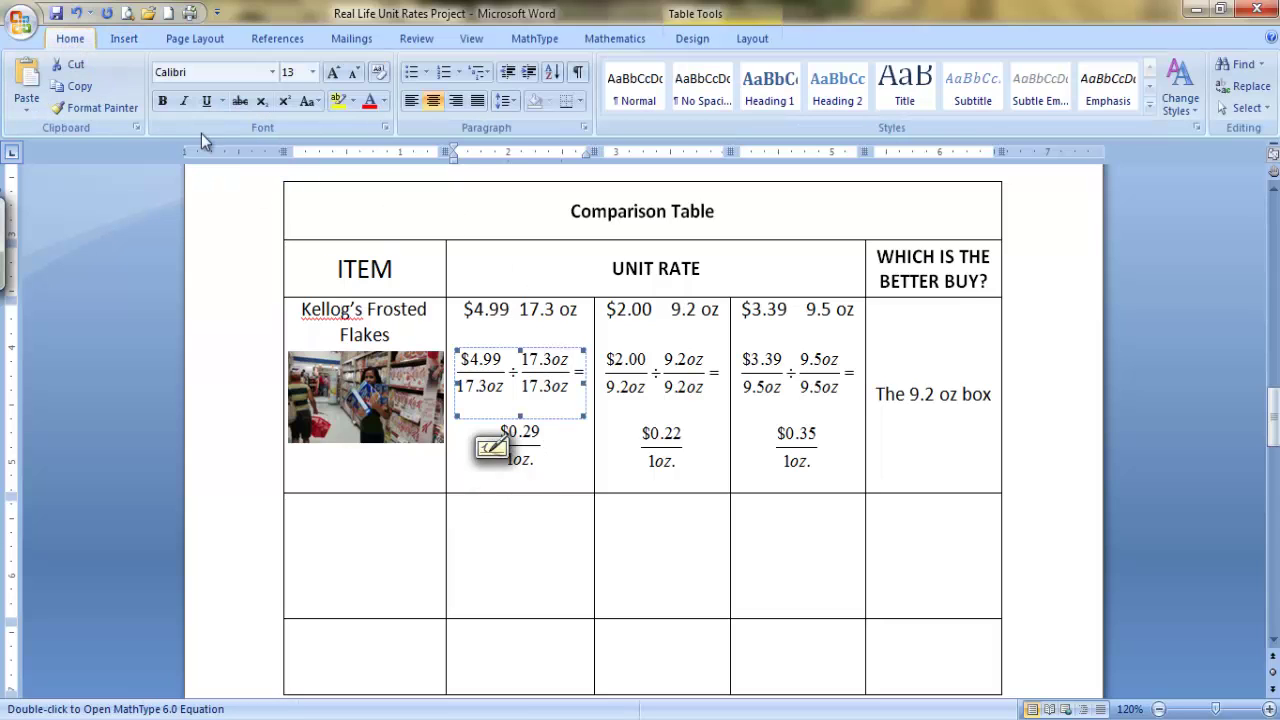
left_click(432, 104)
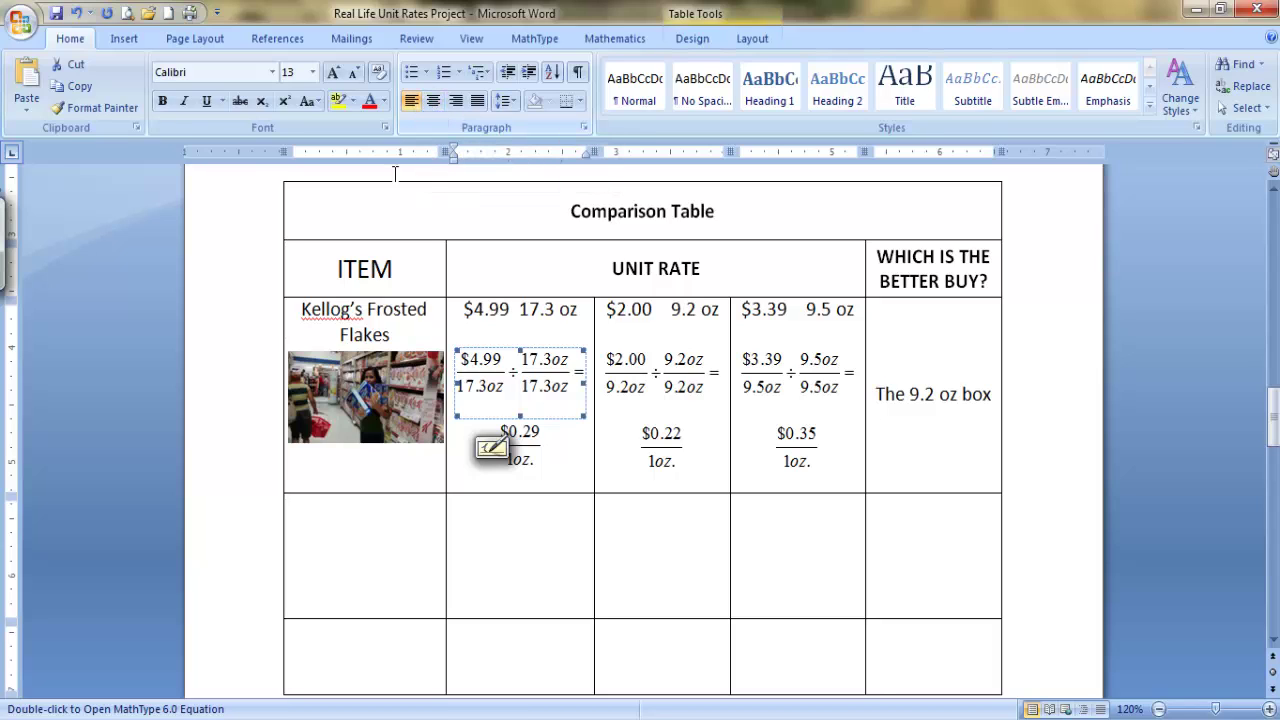
Center the empty cell below the 17.3 oz unit rate and enter "$3.29 10.5 oz" followed by a new line
left_click(528, 544)
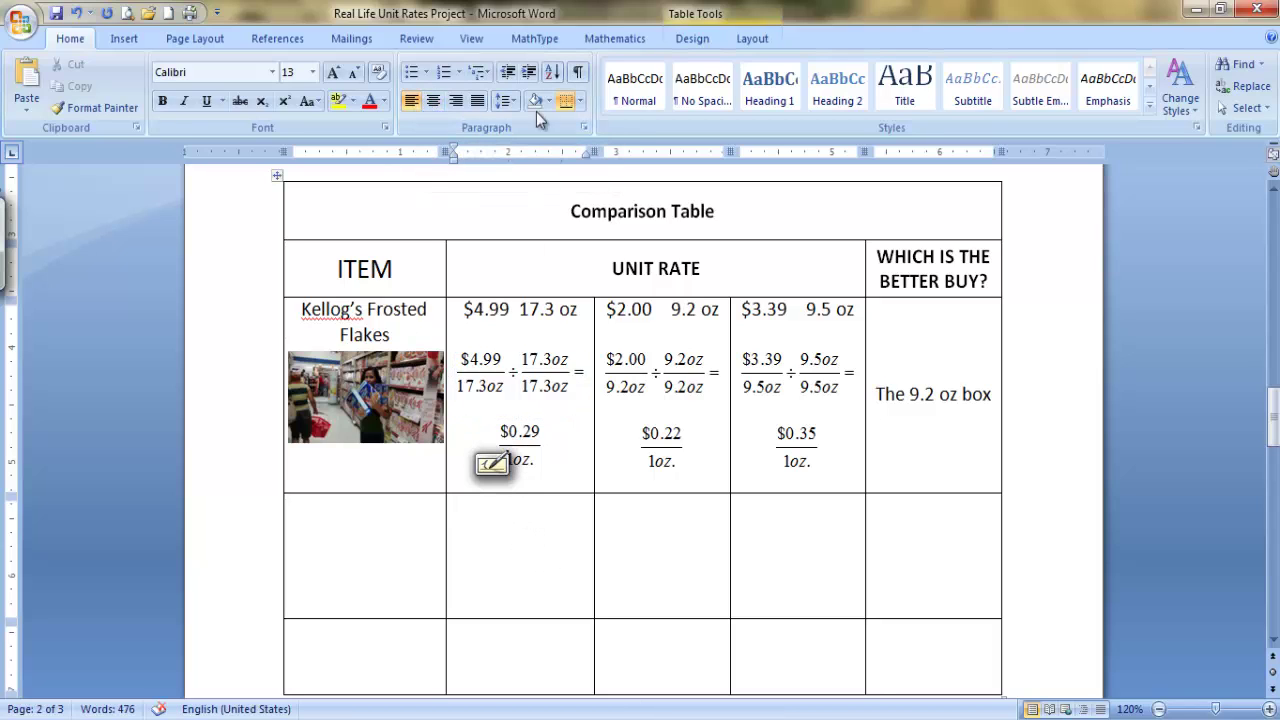
left_click(434, 101)
type("$")
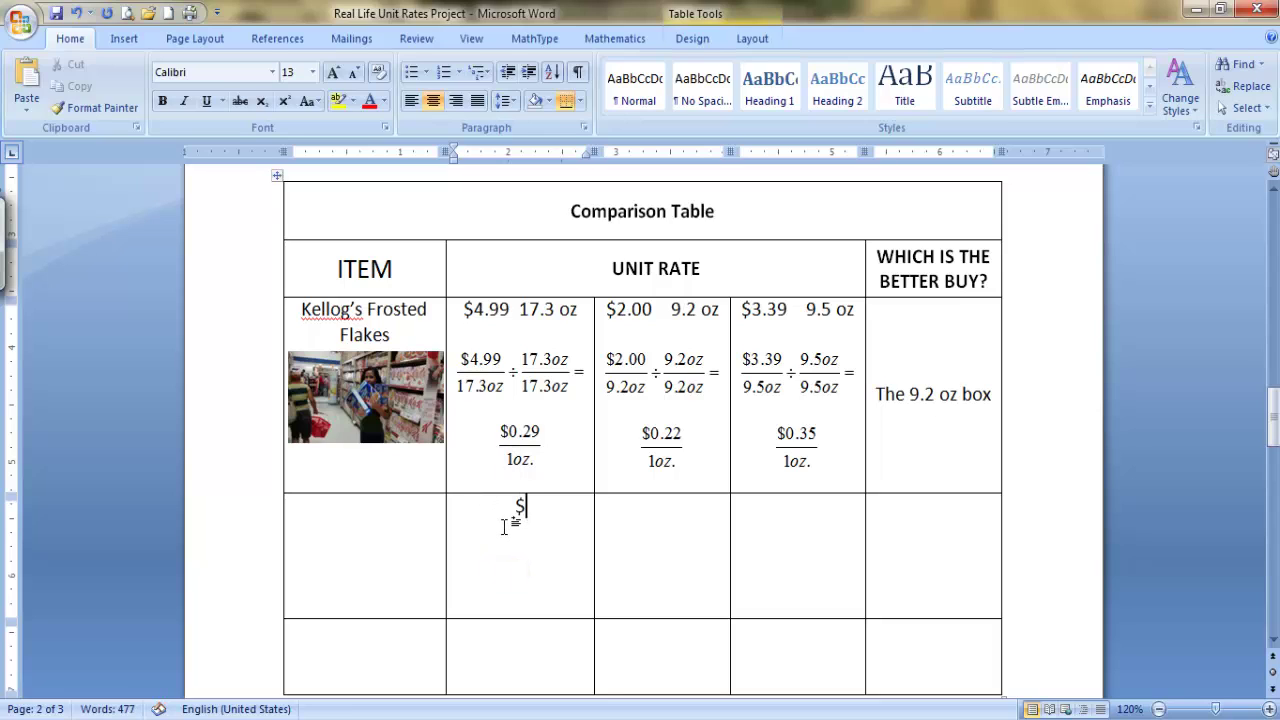
type(".29")
left_click(503, 535)
type("3")
key("Right")
key("Right")
key("Right")
type("10.5 oz")
key("Return")
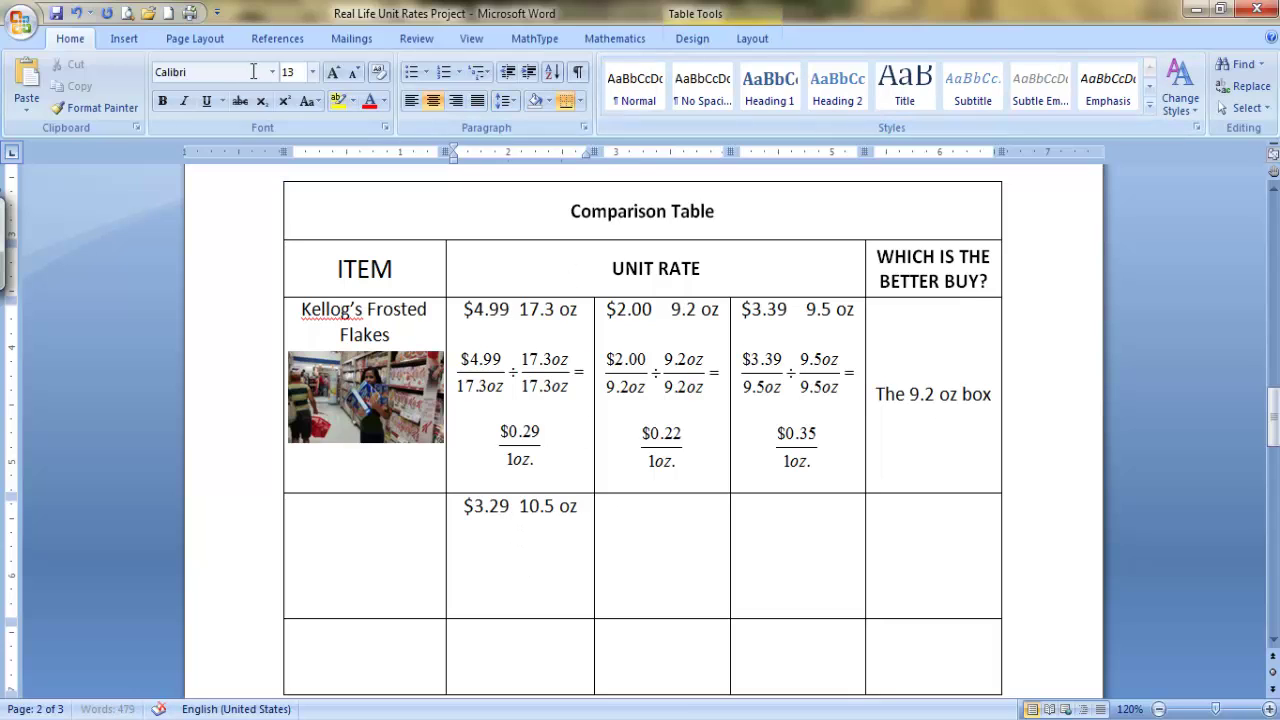
Insert a new Microsoft Equation 3.0 object below the $3.29 10.5 oz text
left_click(133, 43)
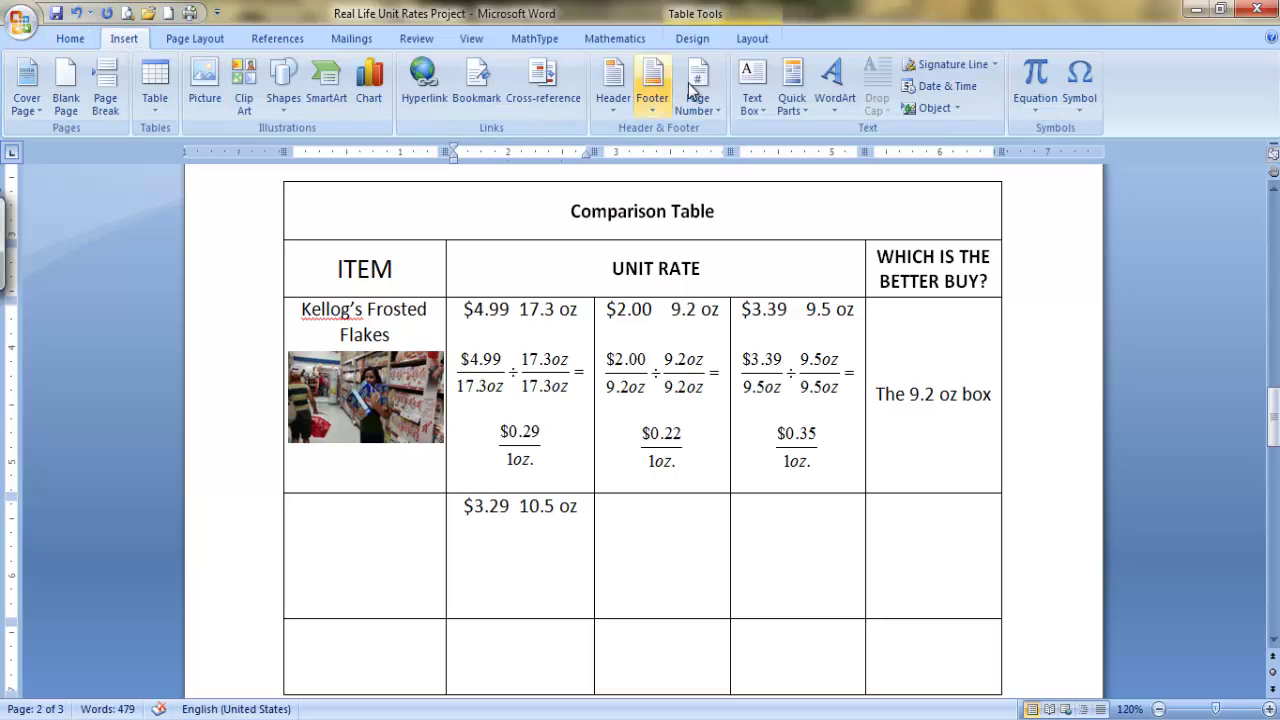
left_click(928, 108)
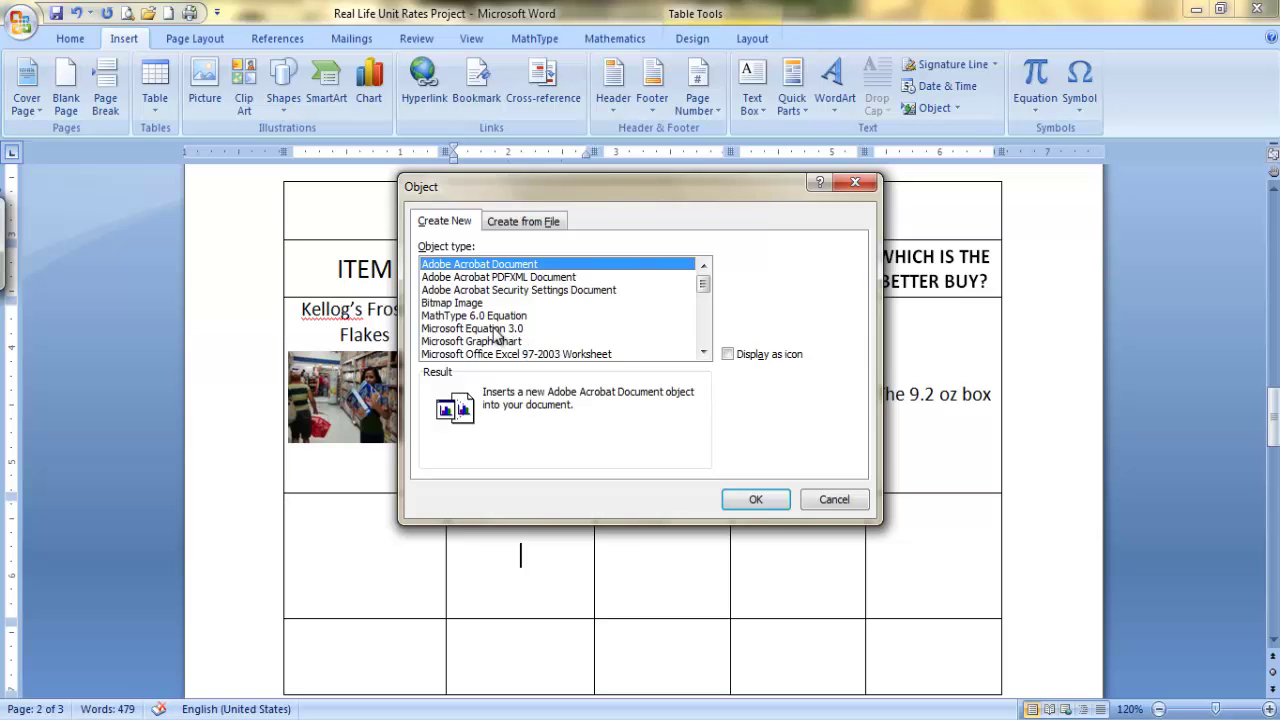
left_click(503, 330)
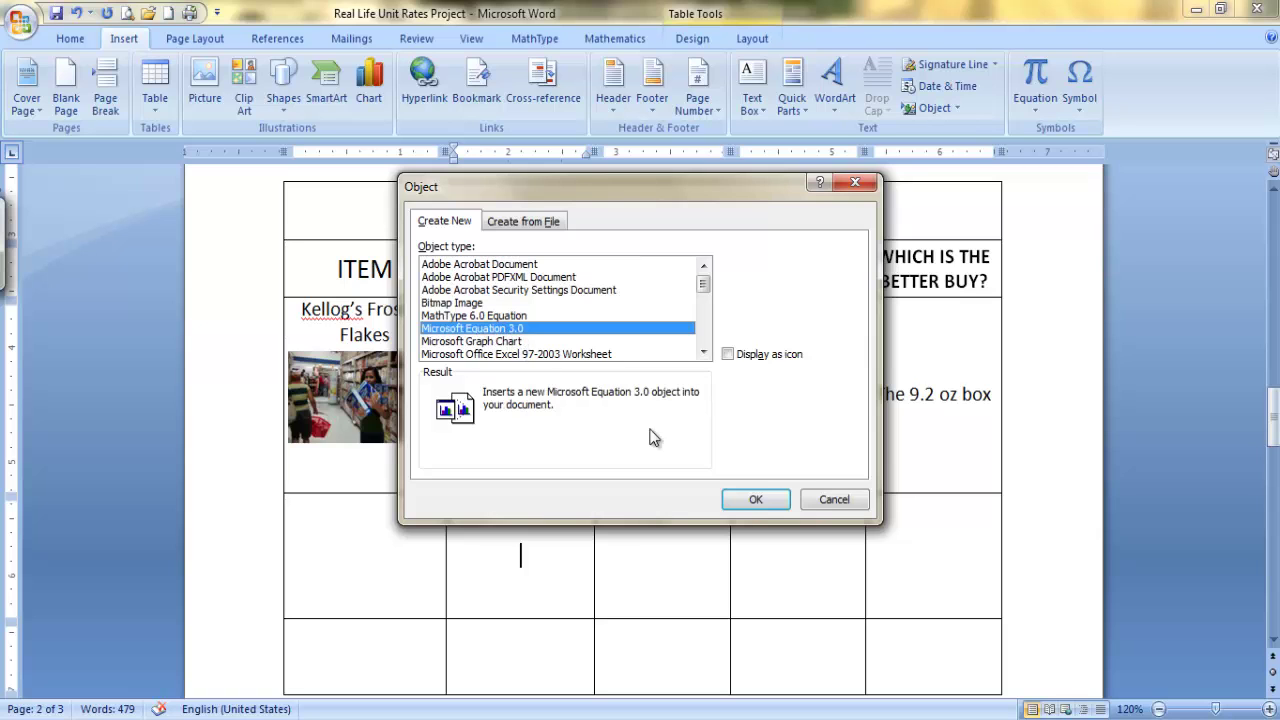
left_click(756, 499)
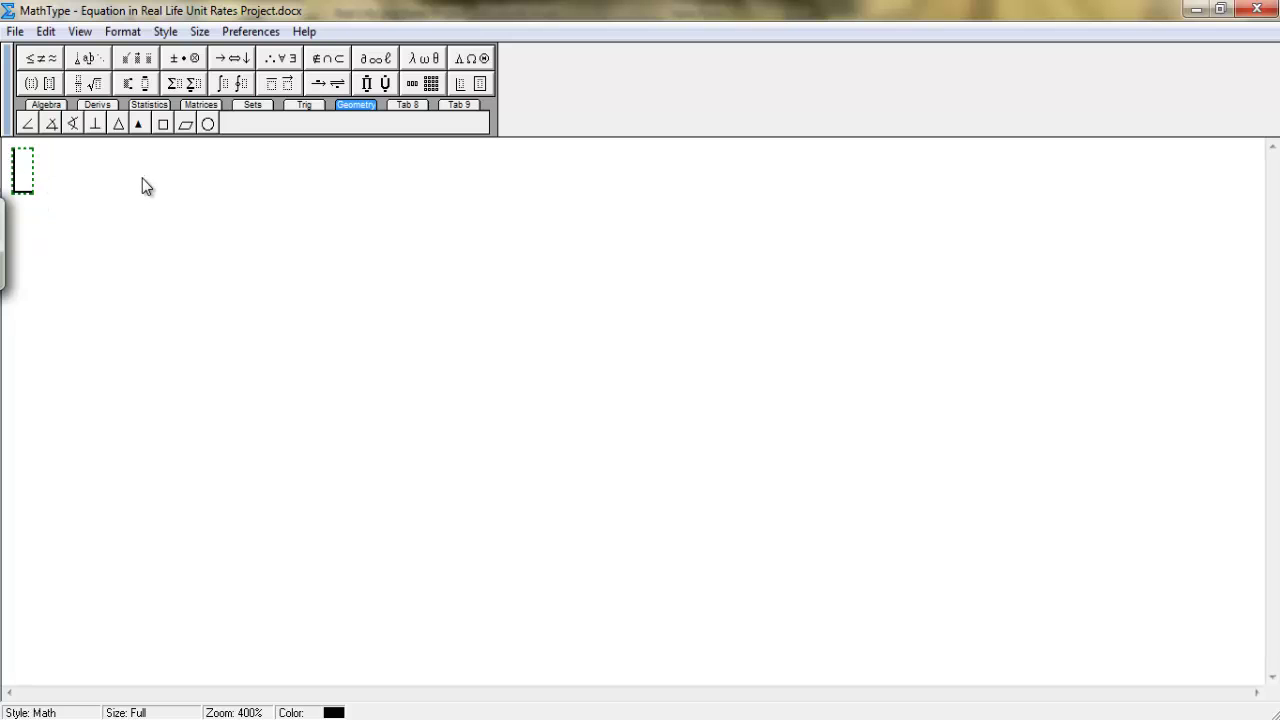
Build a full-size fraction with $3.29 as the numerator and 10.5oz as the denominator
left_click(88, 88)
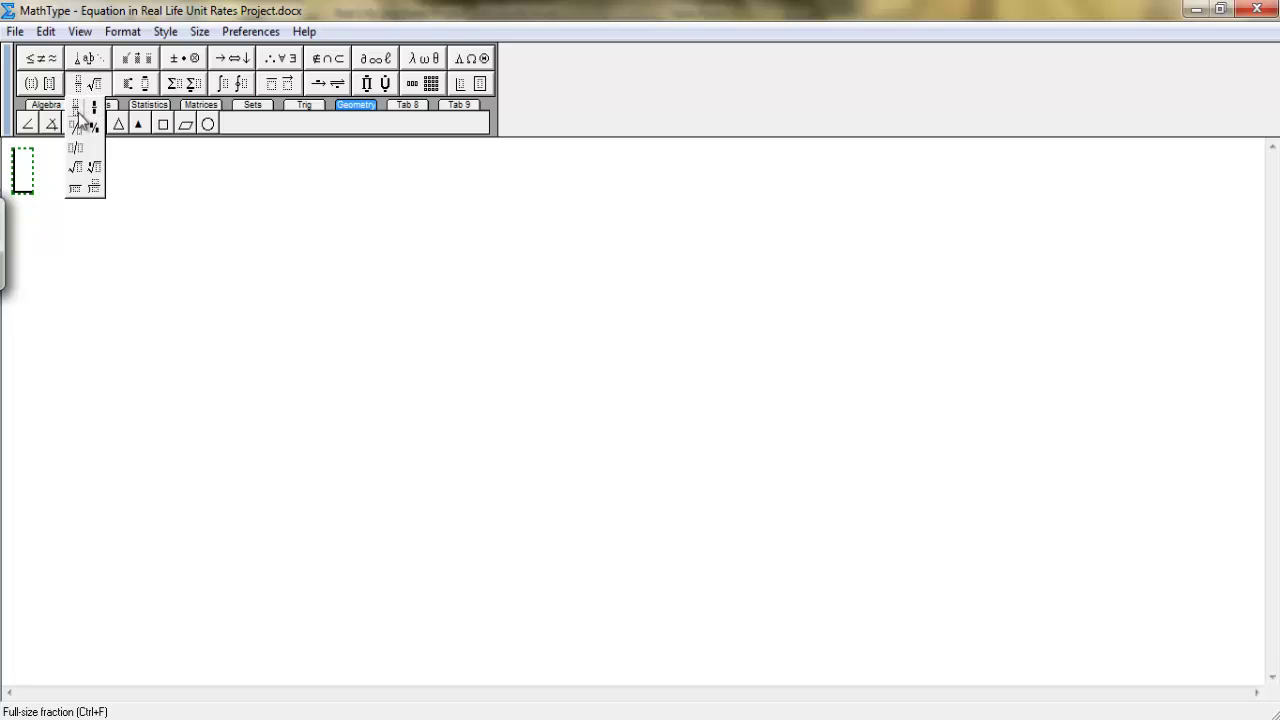
left_click(80, 110)
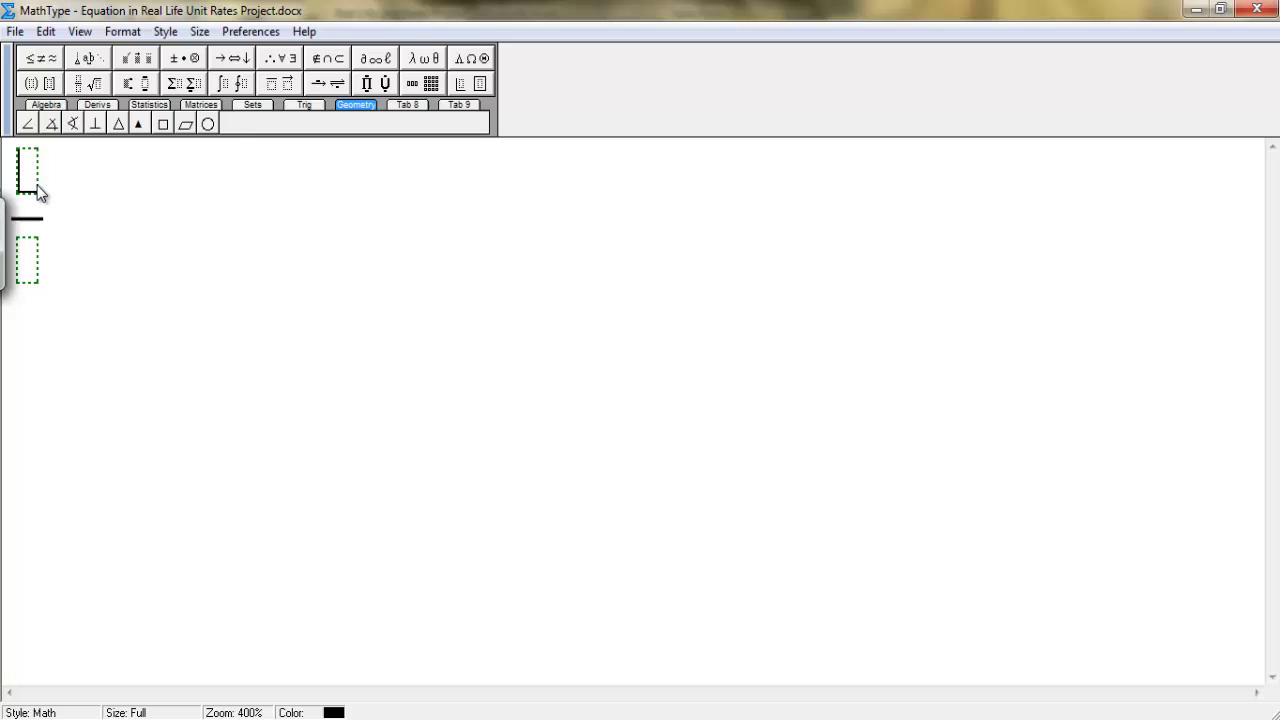
type("$3.")
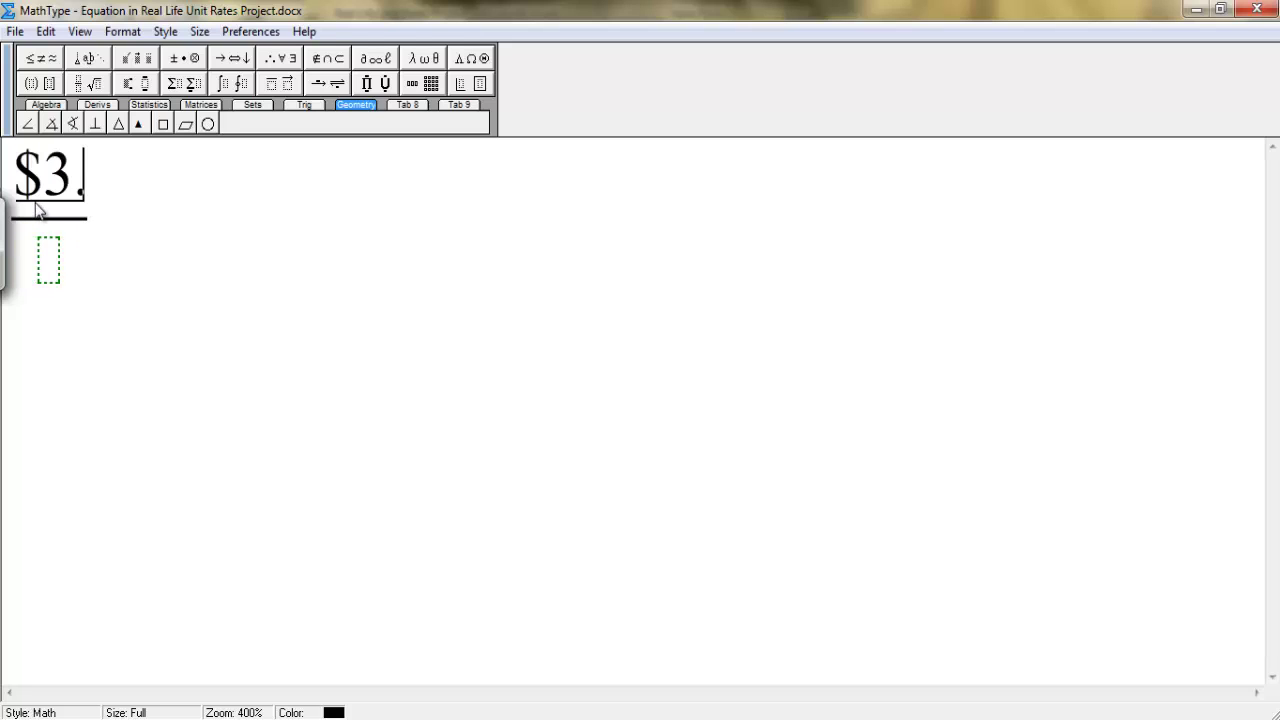
type("29")
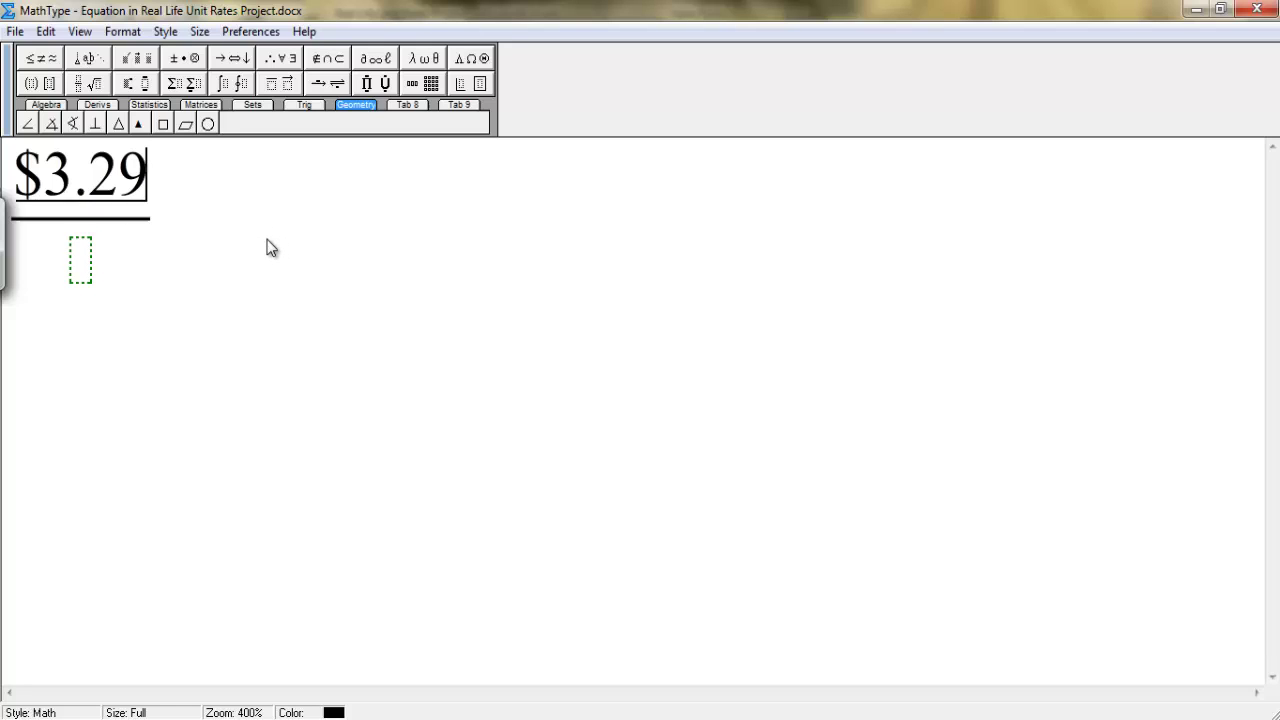
key("Tab")
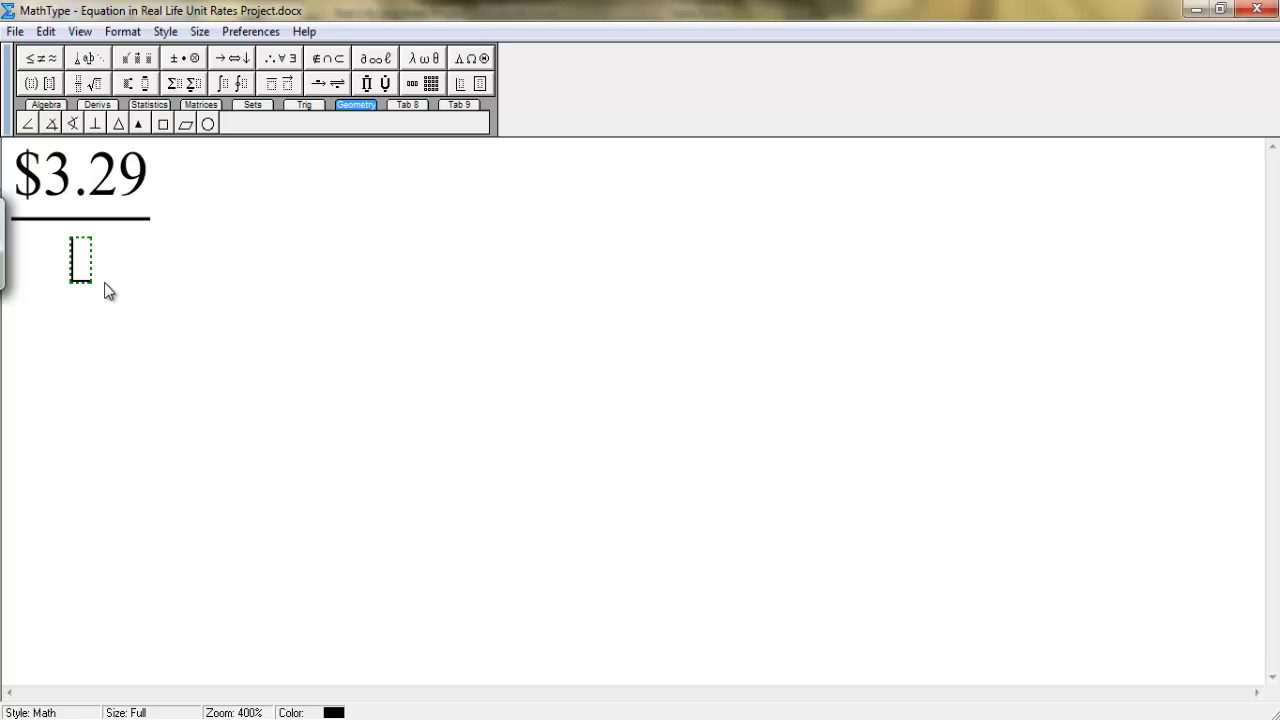
type("10")
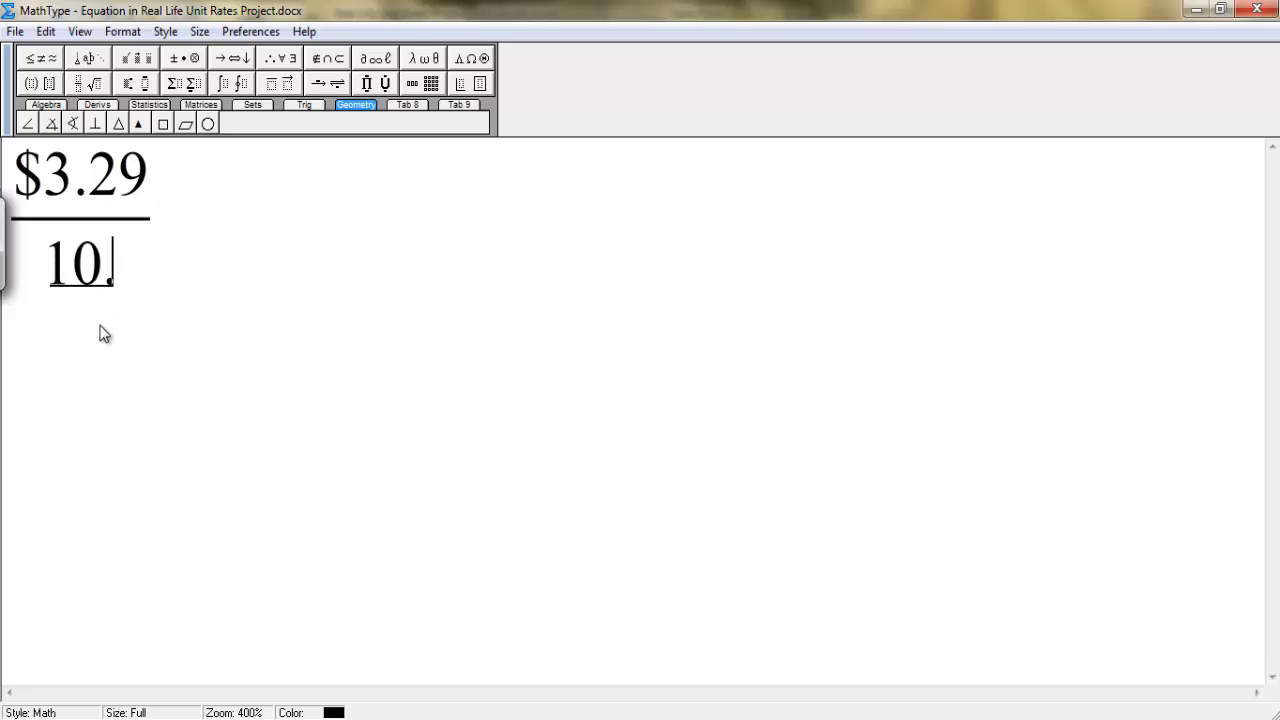
type(".5o")
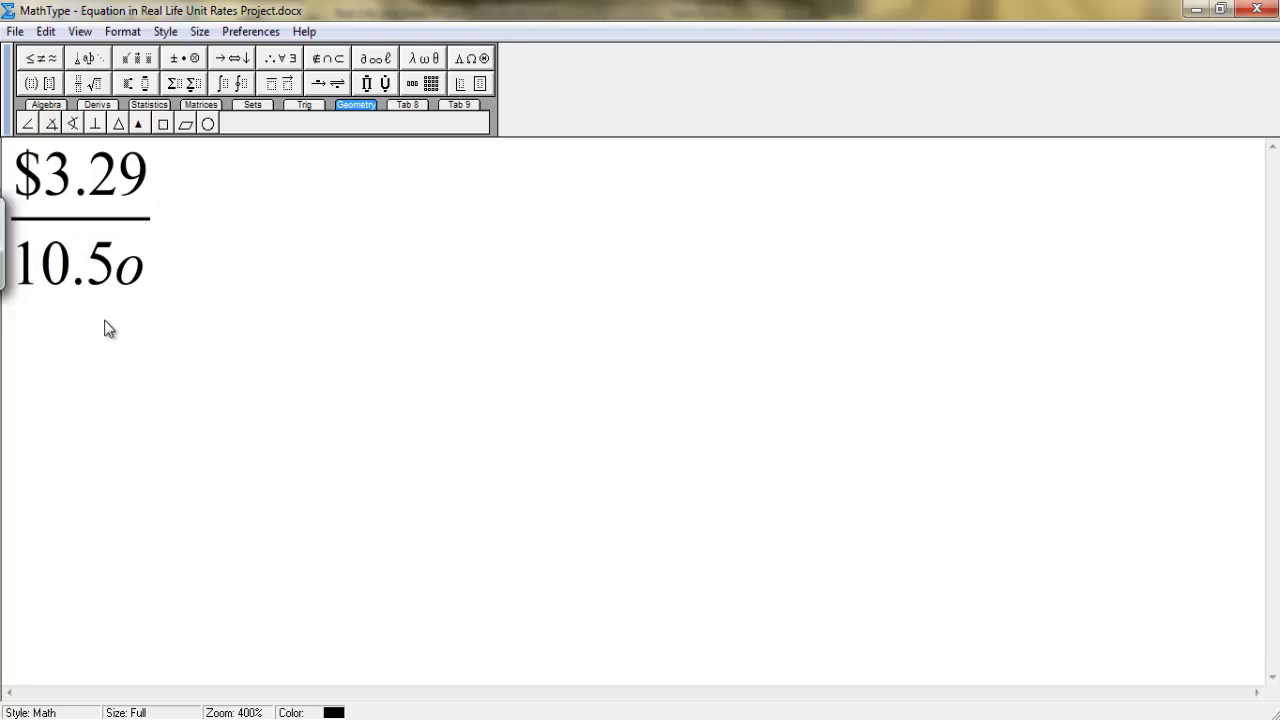
type("z")
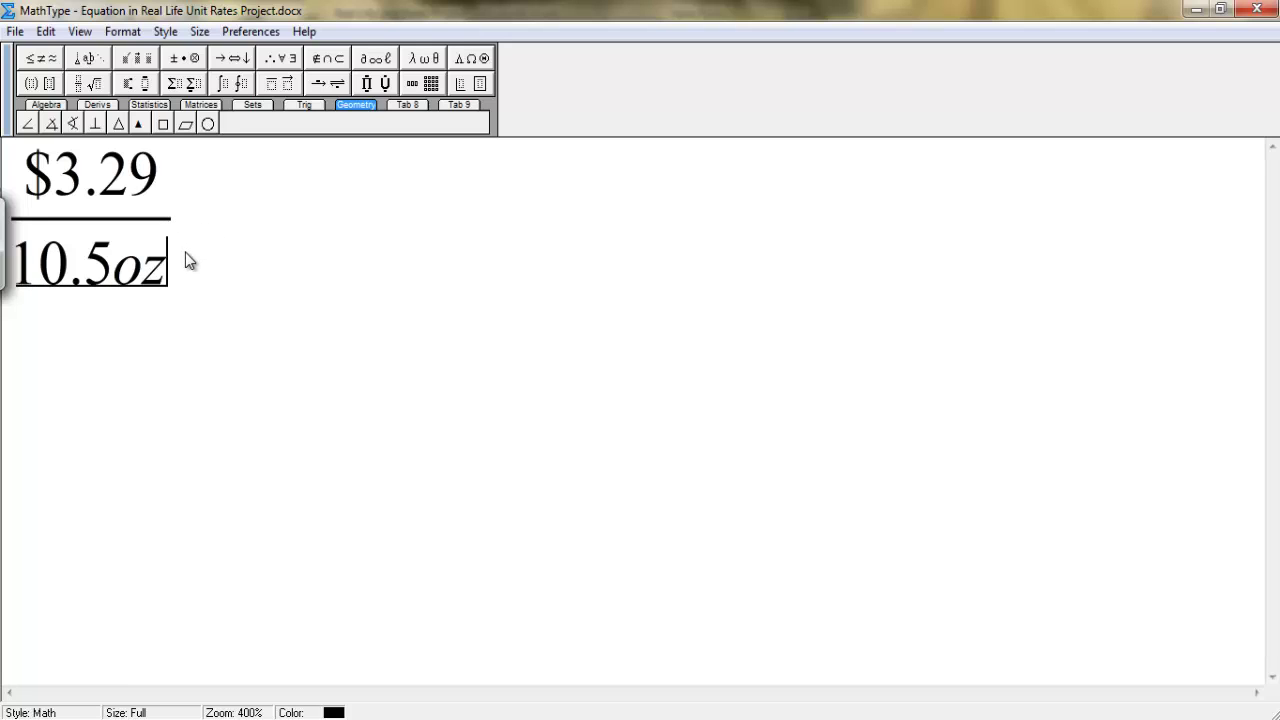
Add a division sign after the $3.29 over 10.5oz fraction
key("Tab")
left_click(188, 60)
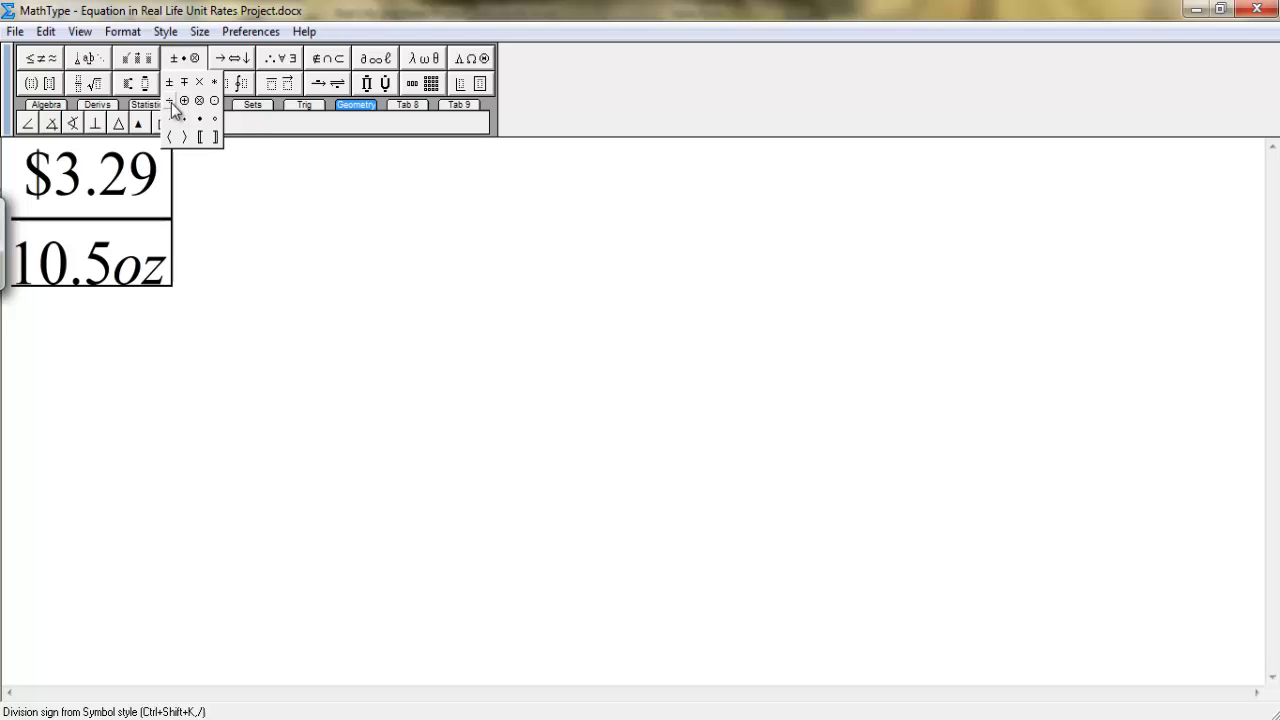
left_click(172, 106)
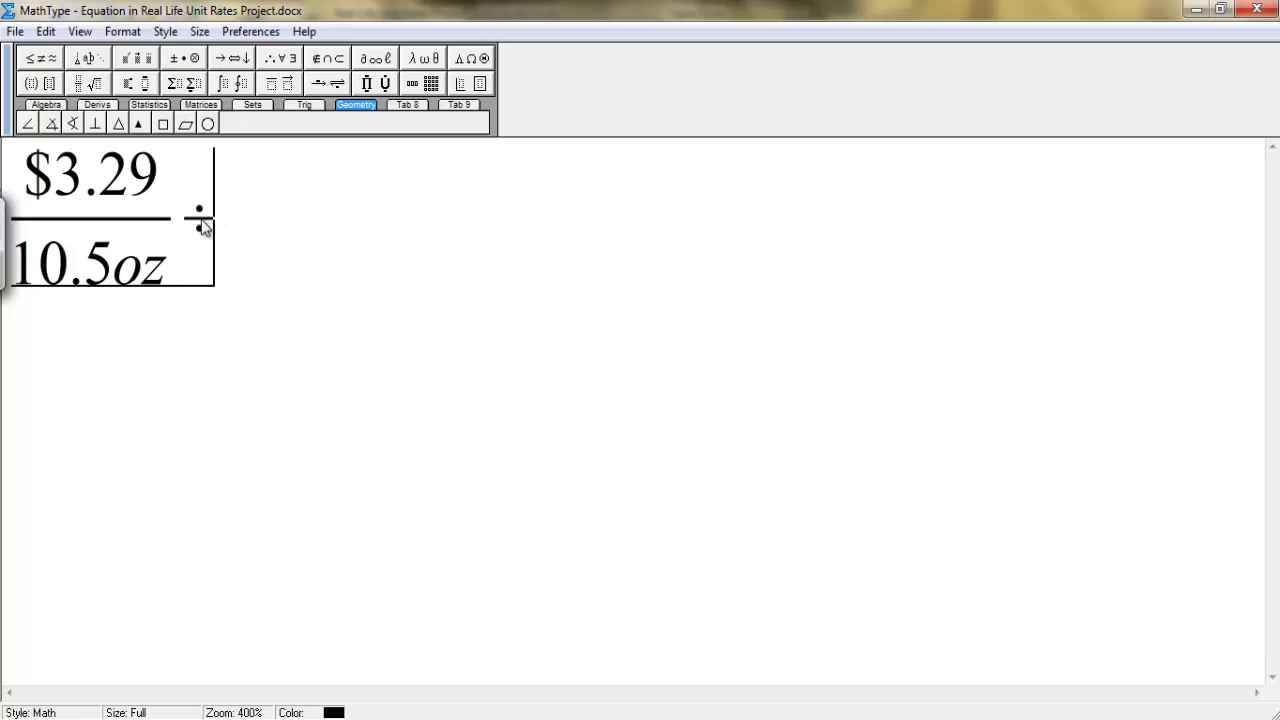
Add a second full-size fraction after the division sign, with 10.5oz as both numerator and denominator
left_click(88, 84)
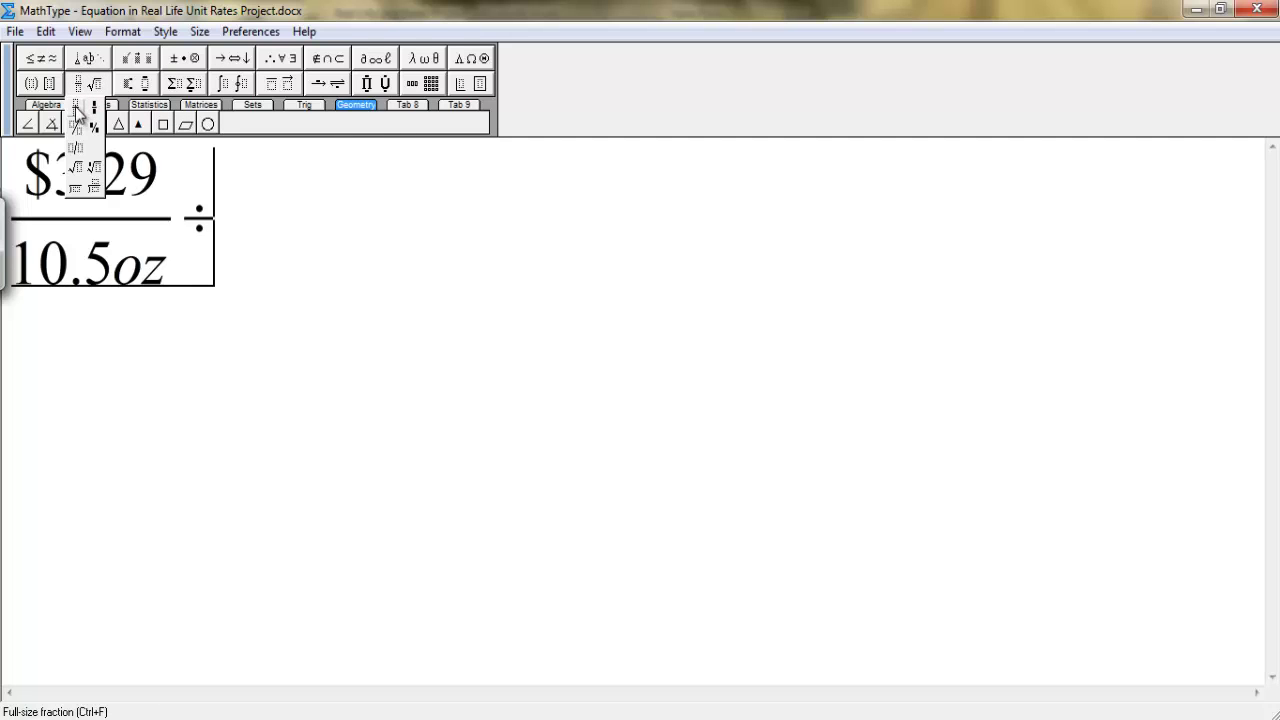
left_click(77, 112)
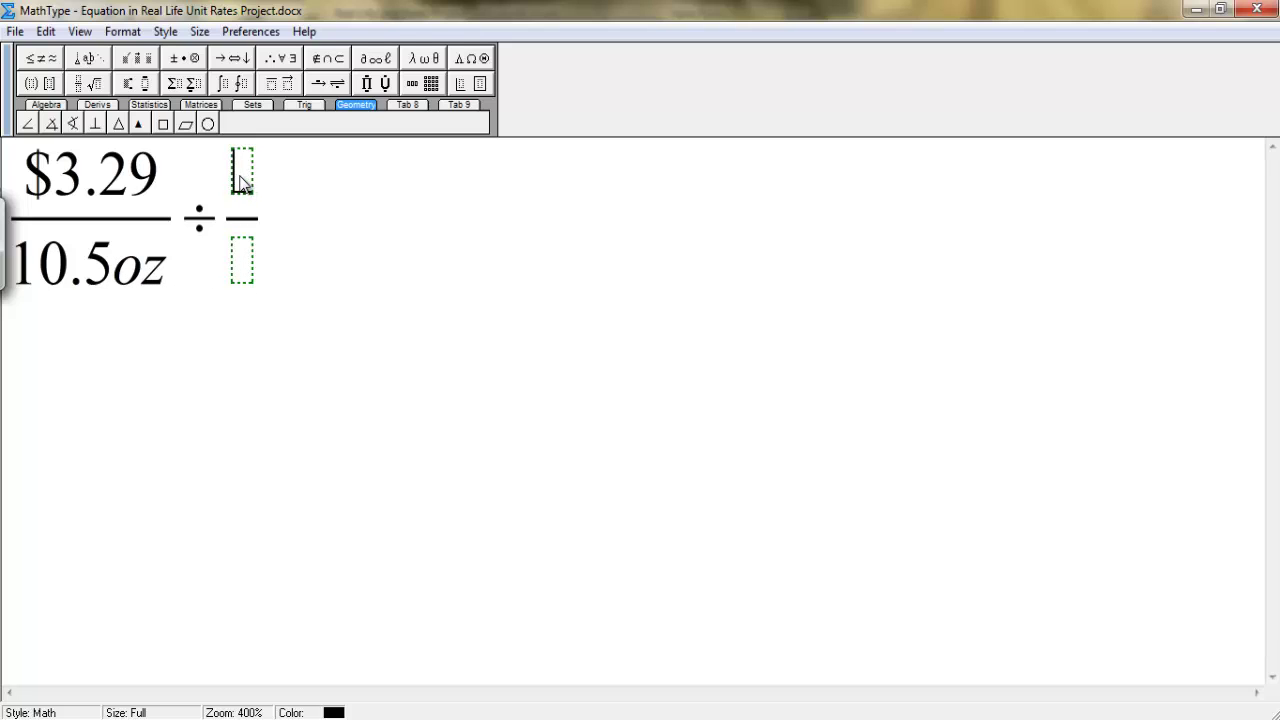
type("10.5")
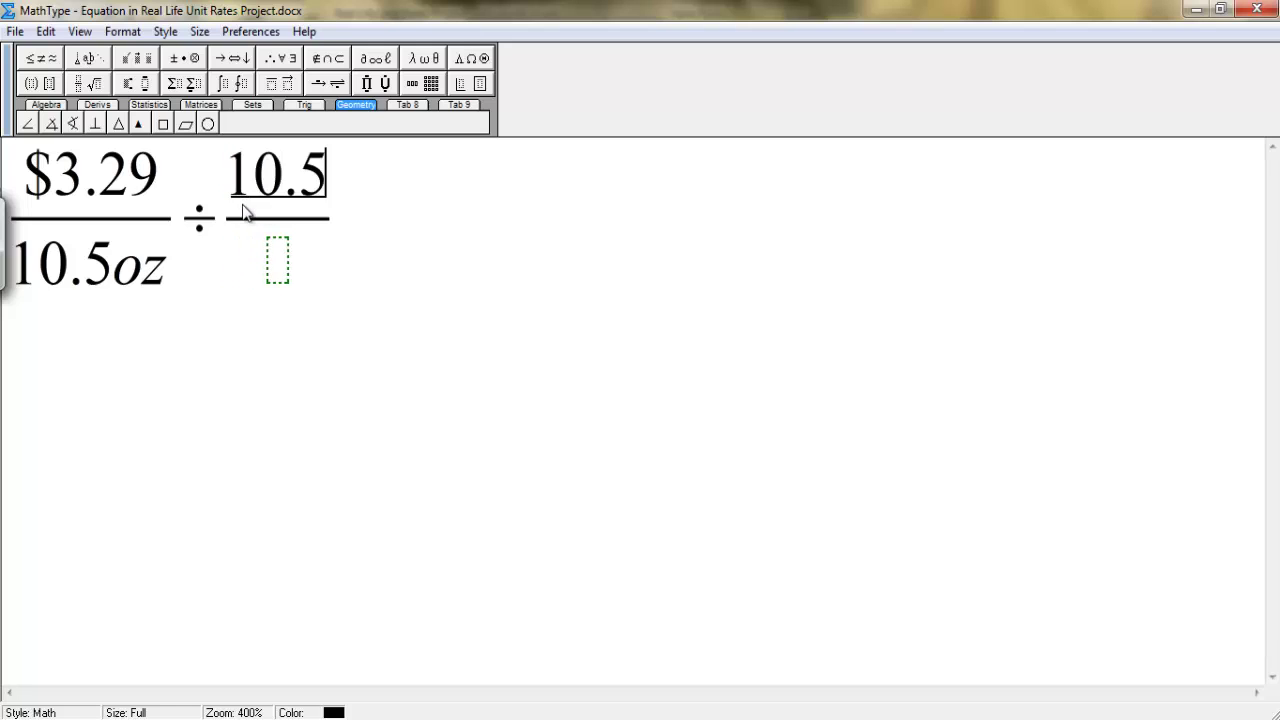
type("o")
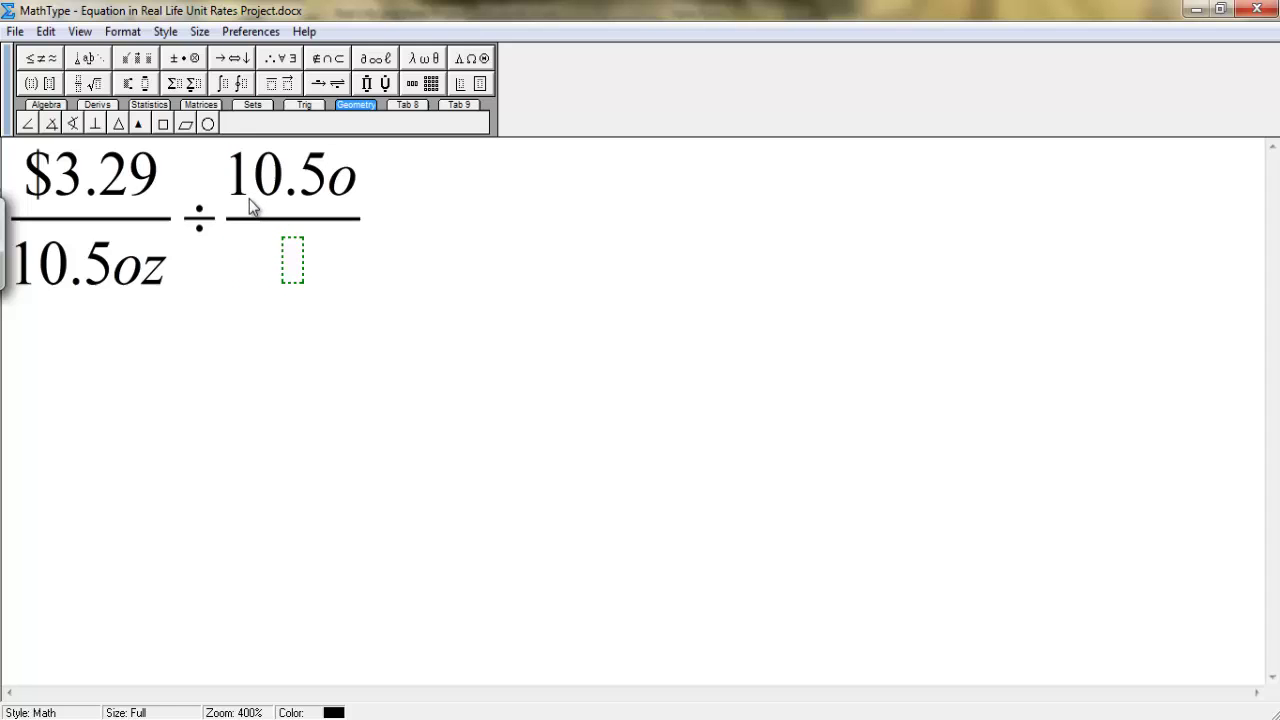
type("z")
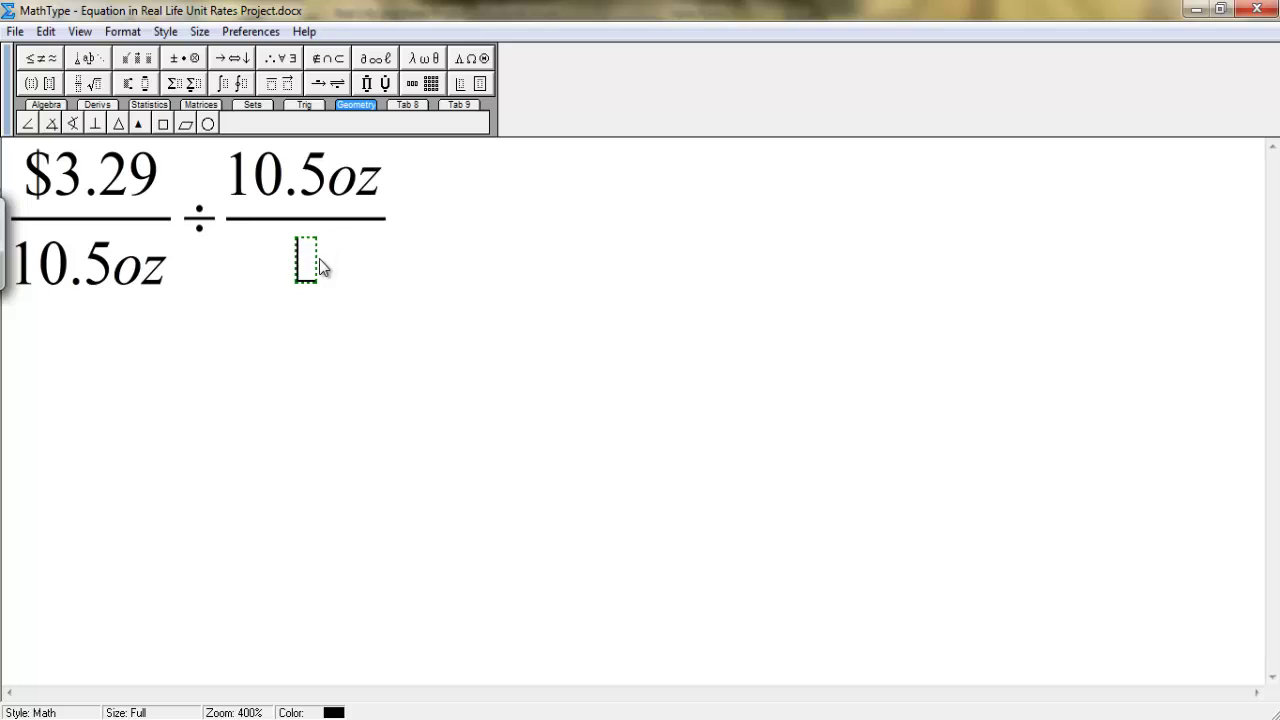
left_click(315, 266)
type("10.5o")
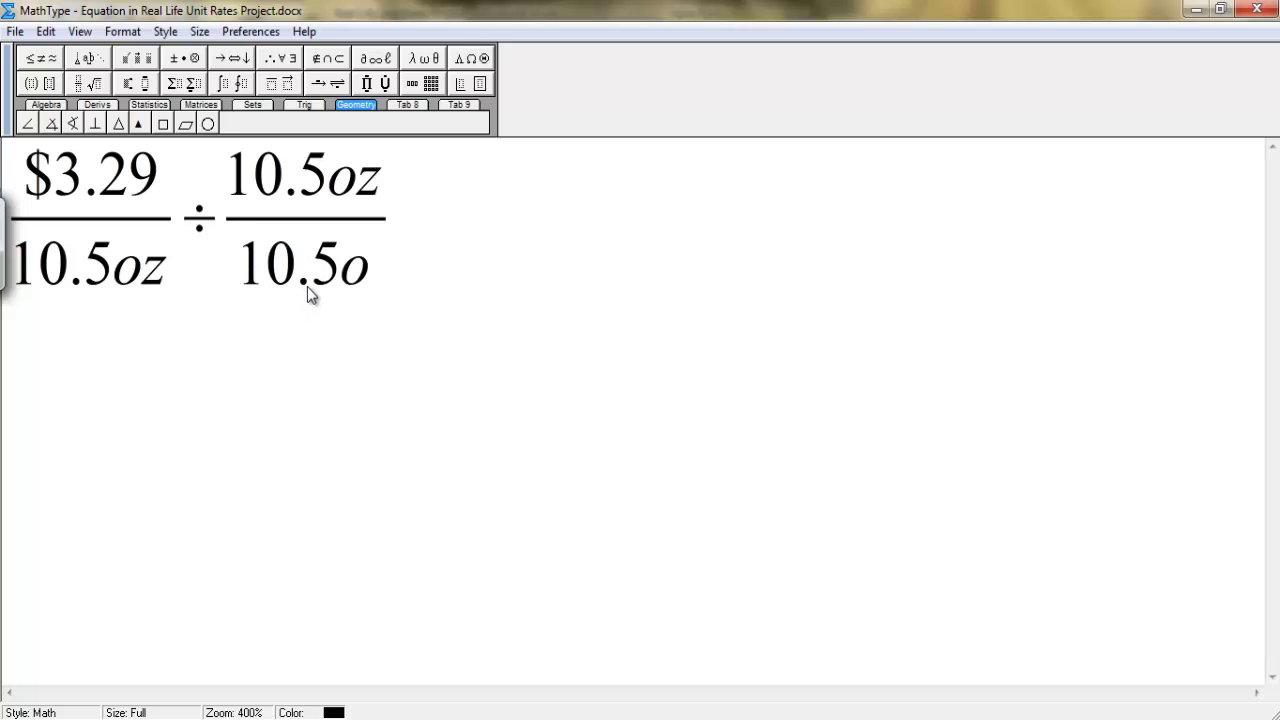
type("z")
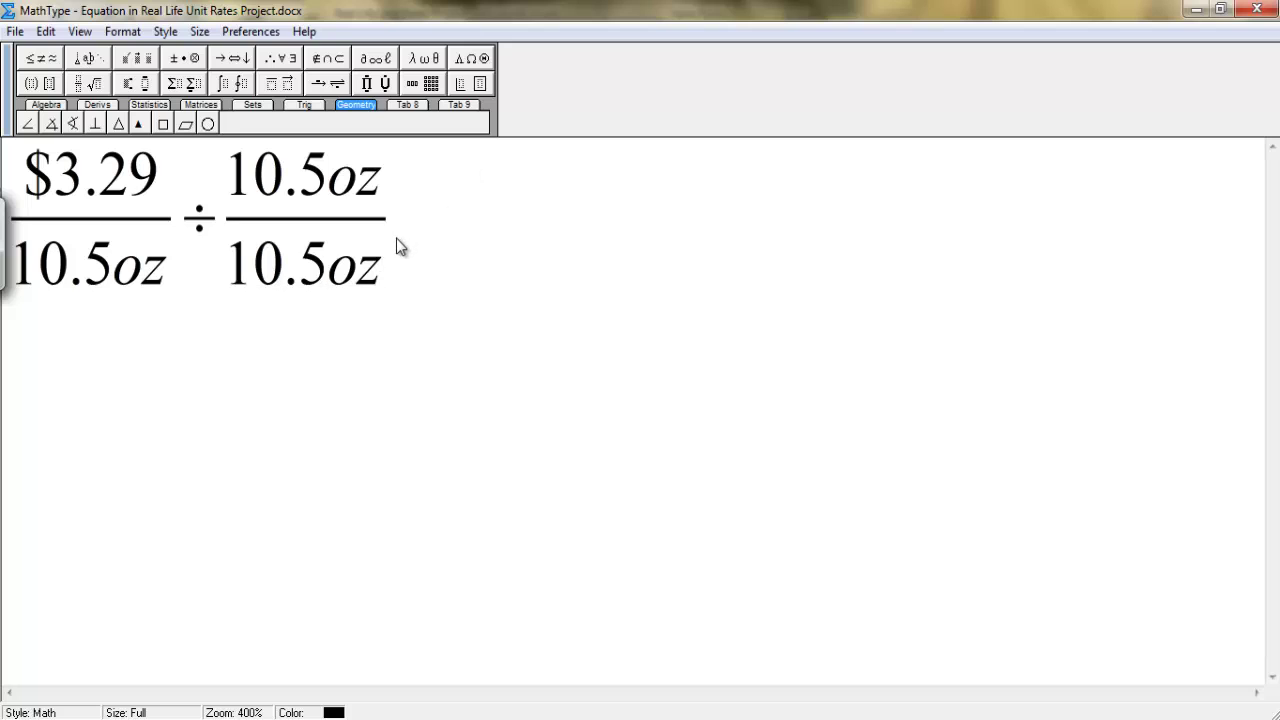
Add two new lines below the division equation and indent the second one with two em spaces
key("Right")
key("Return")
key("Return")
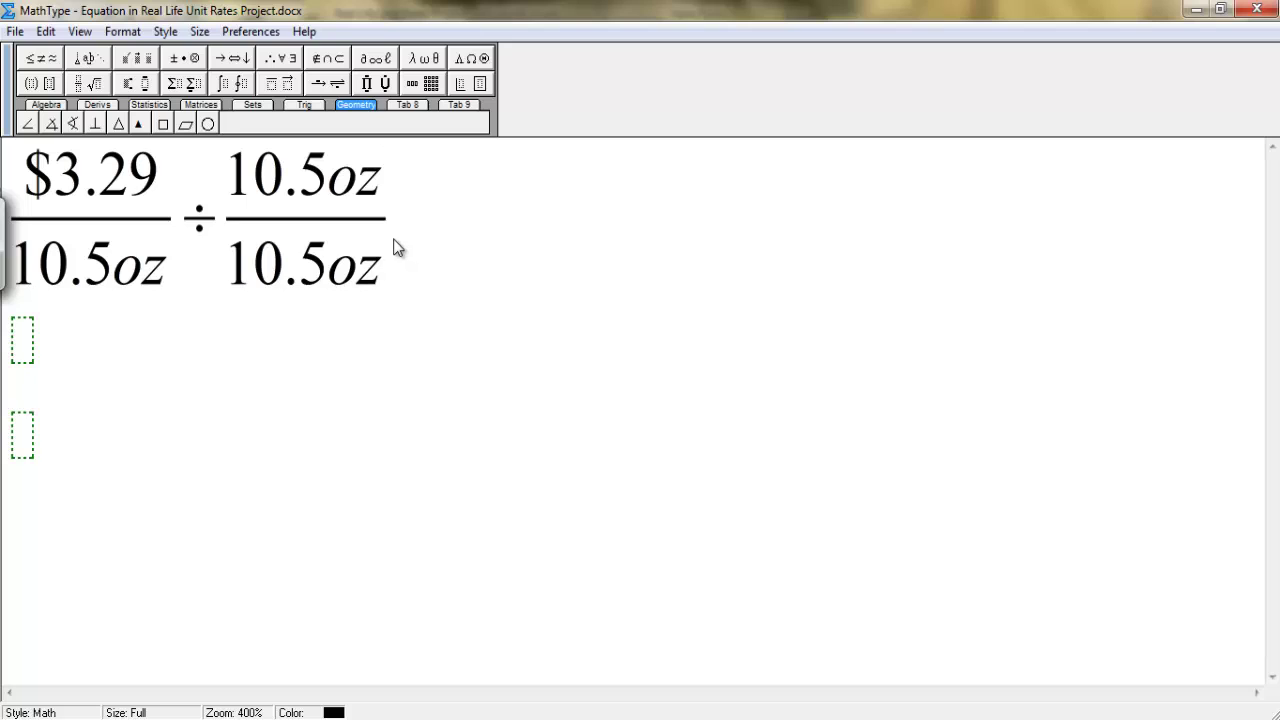
left_click(98, 60)
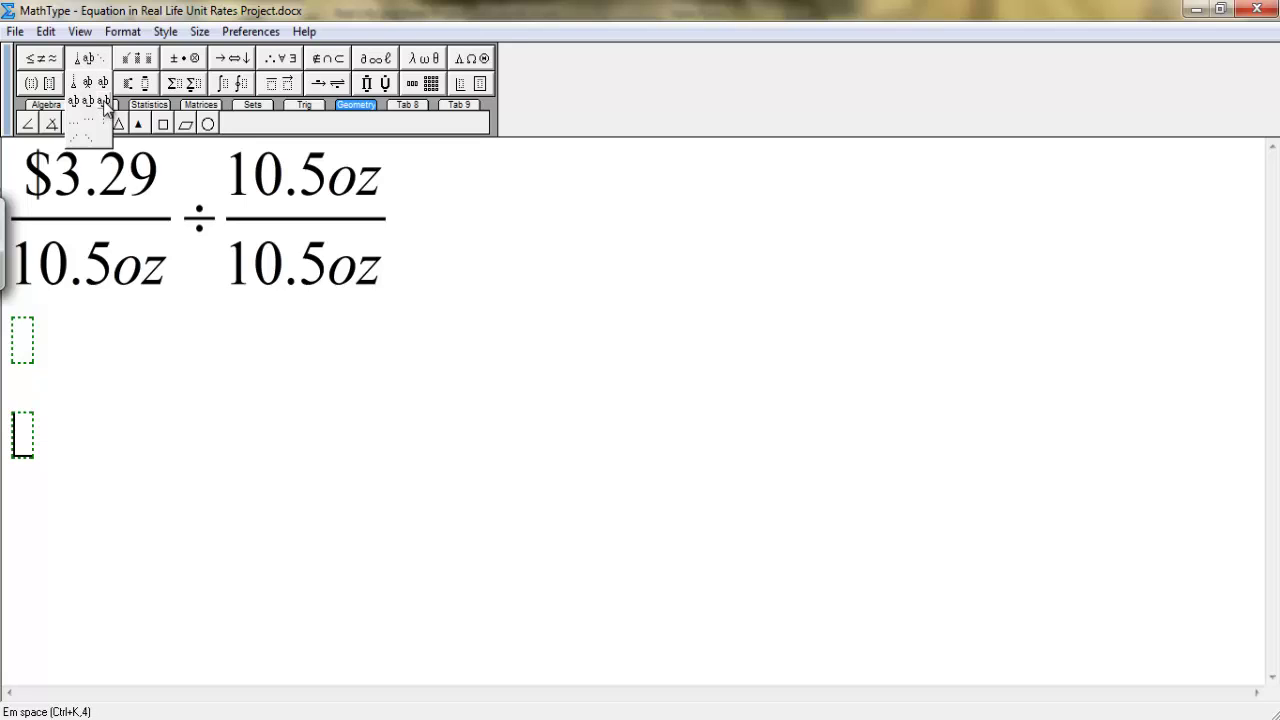
left_click(103, 103)
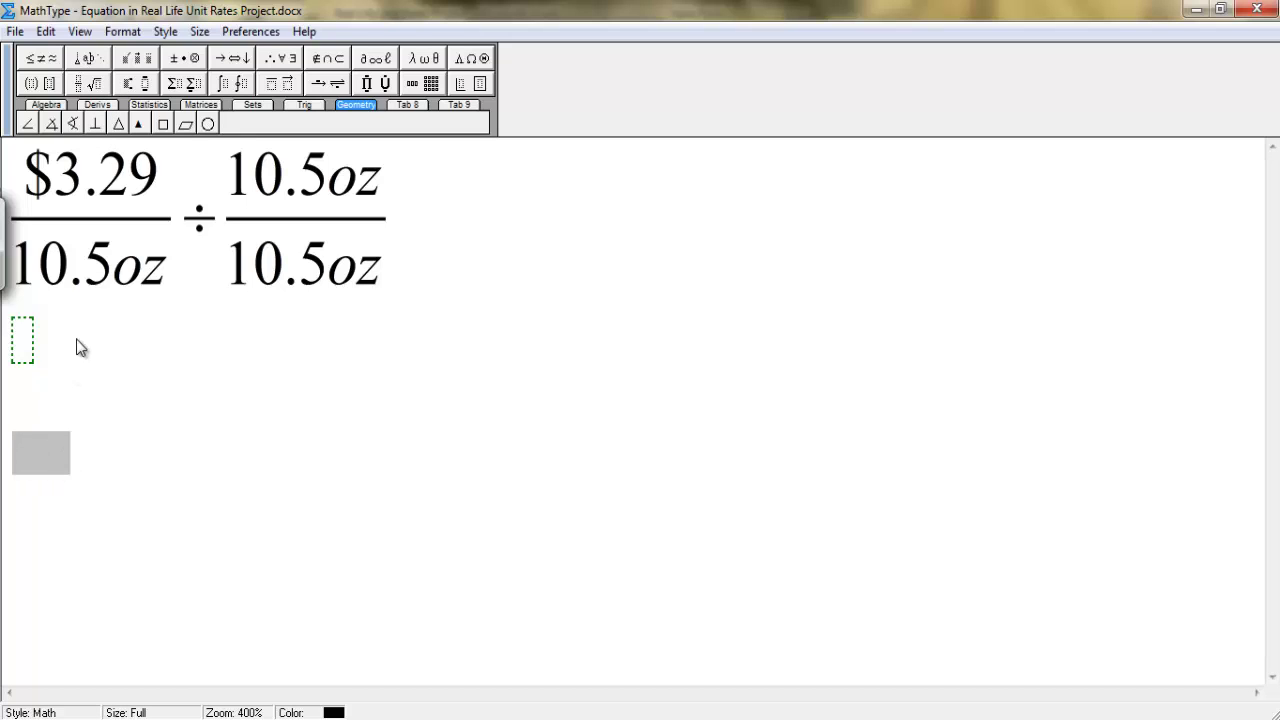
left_click(88, 60)
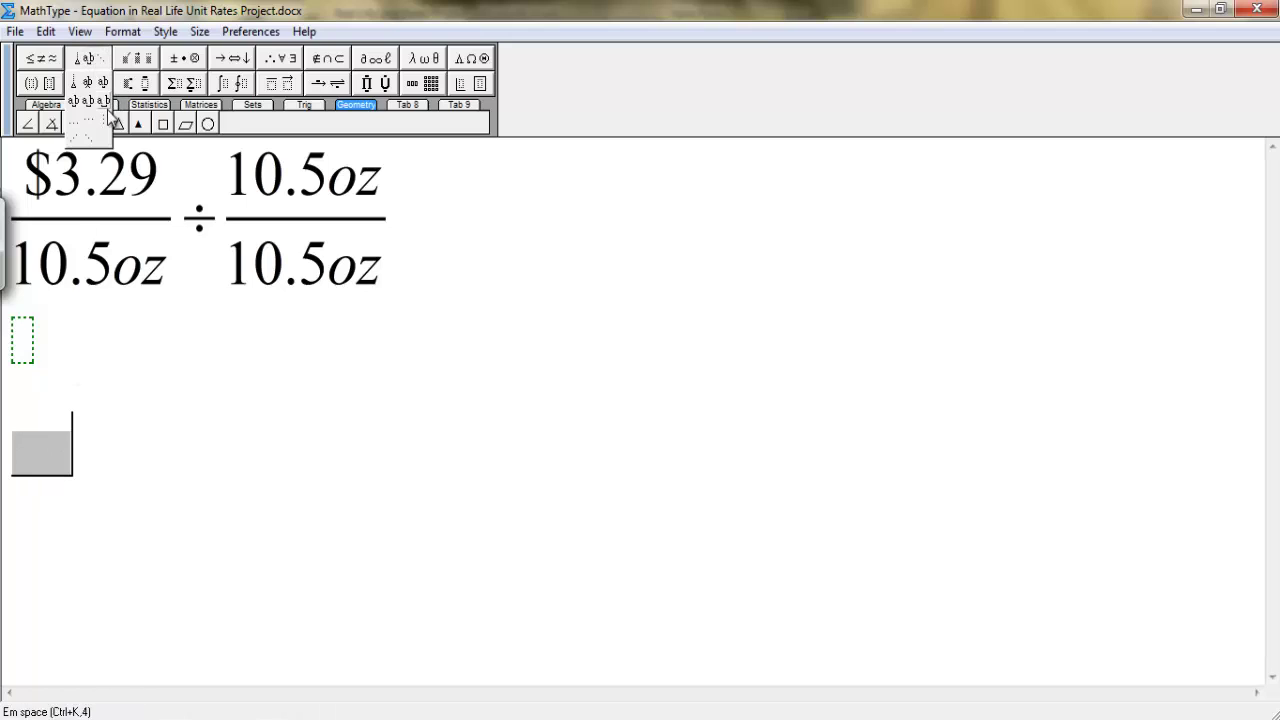
left_click(105, 103)
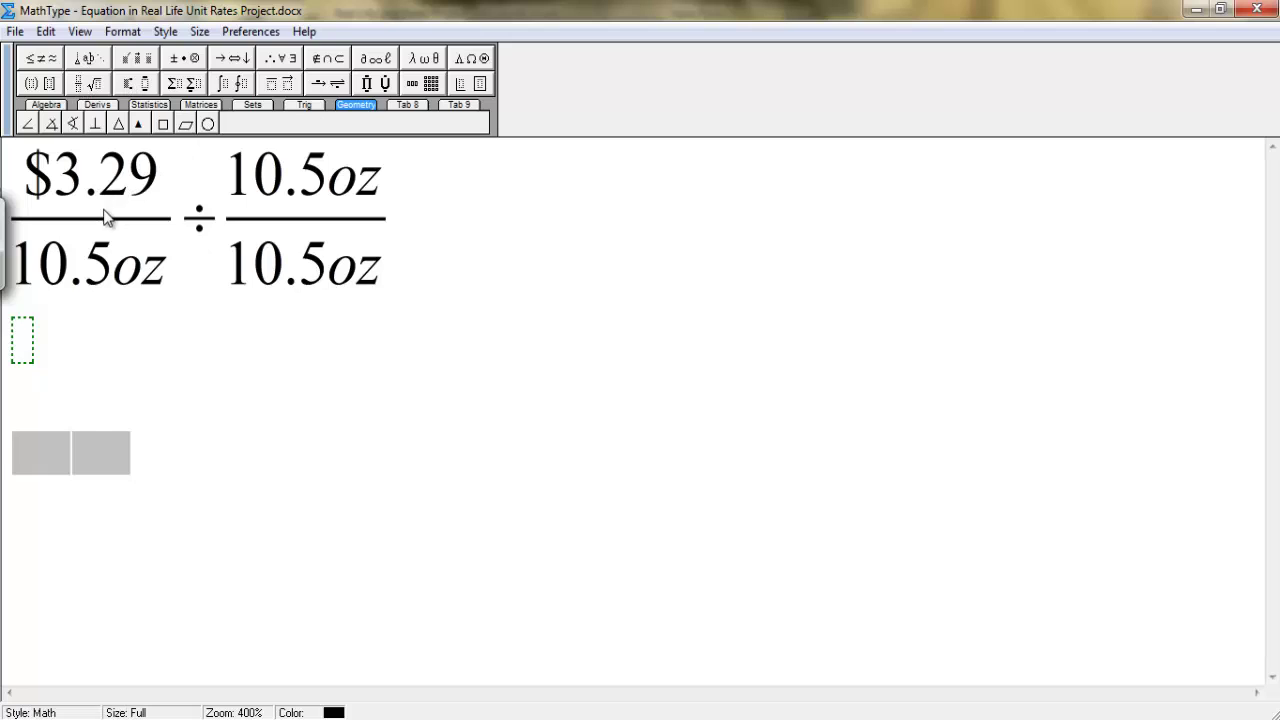
Add a full-size fraction after the em spaces on the indented line, with $0.31 as numerator and 1oz. as denominator
left_click(83, 85)
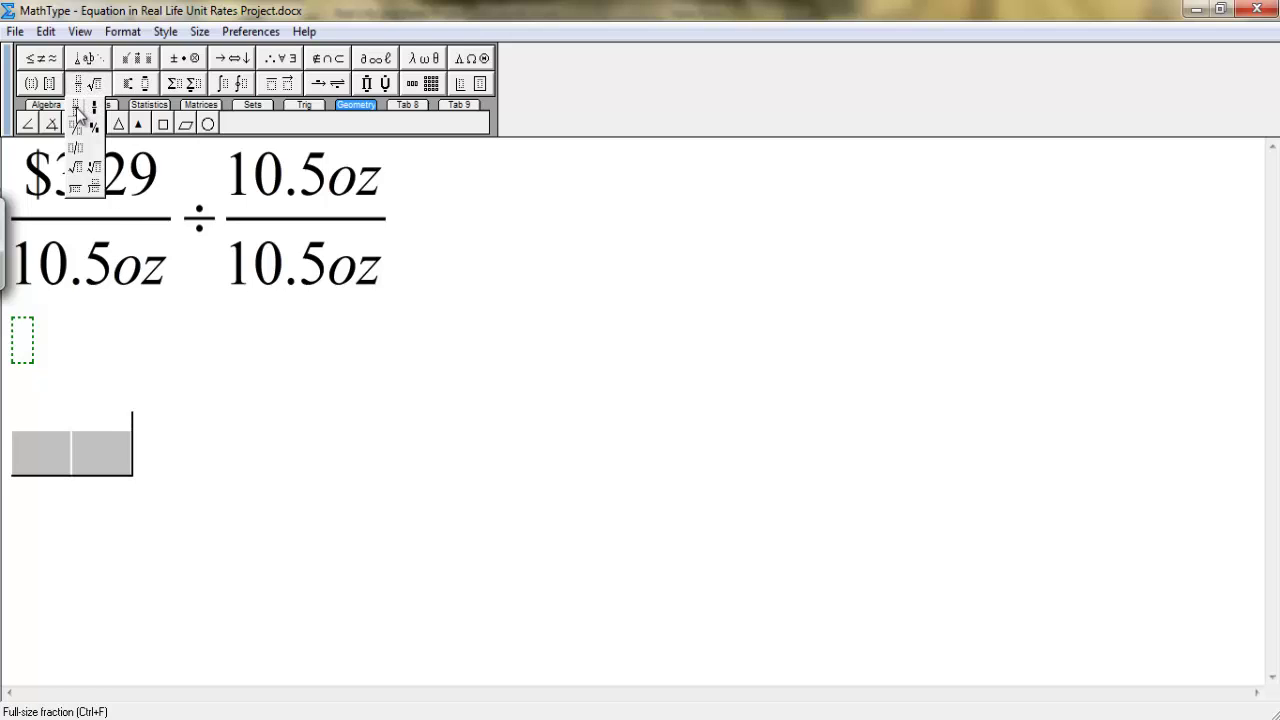
left_click(77, 113)
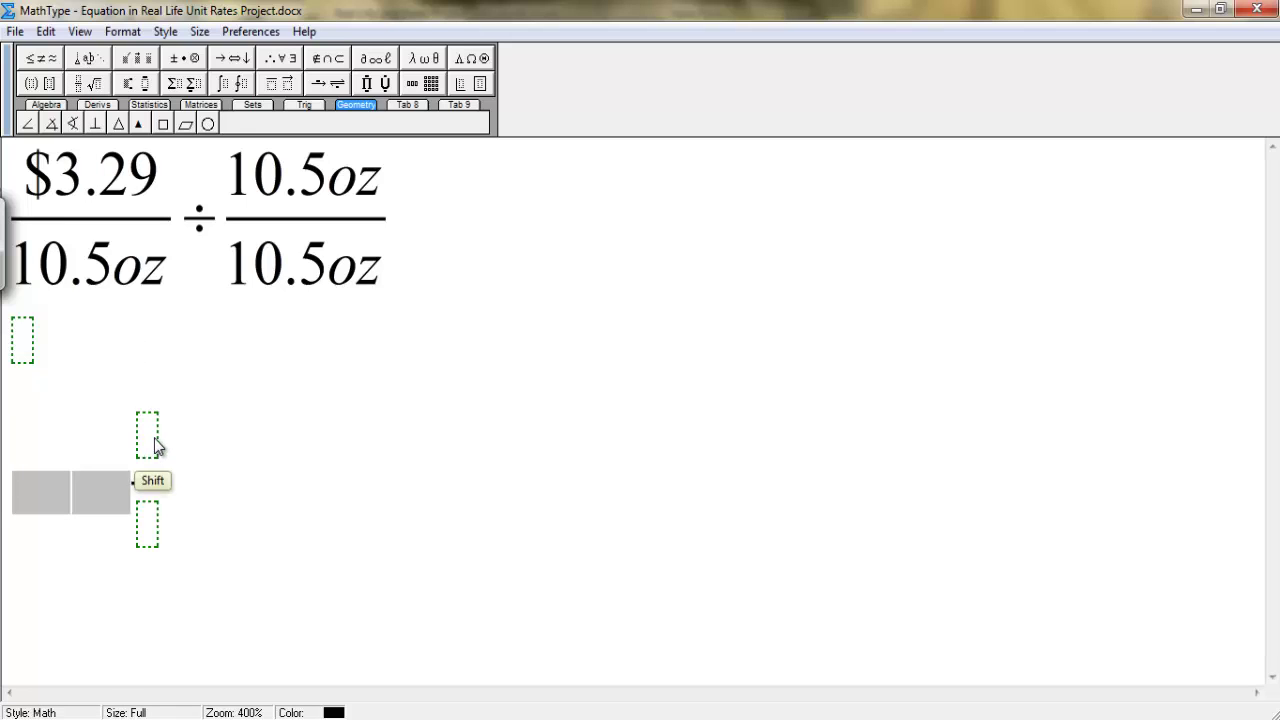
type("$0.31")
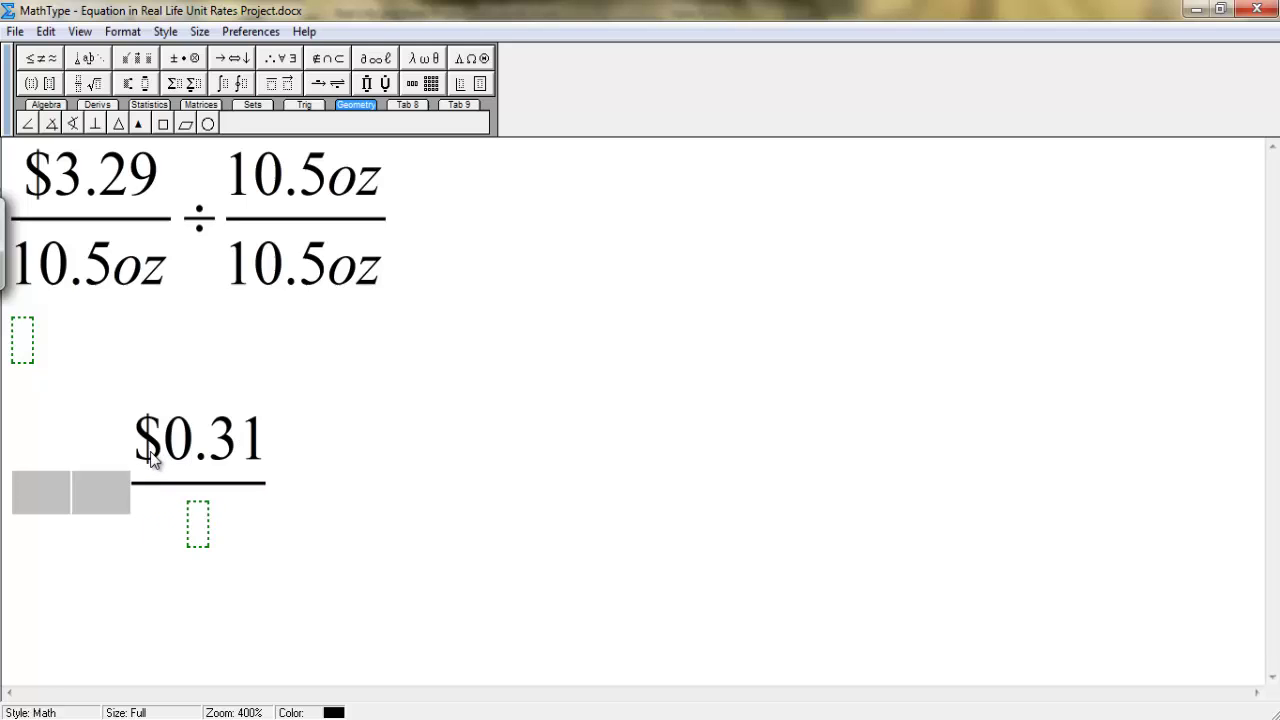
key("Tab")
type("1o")
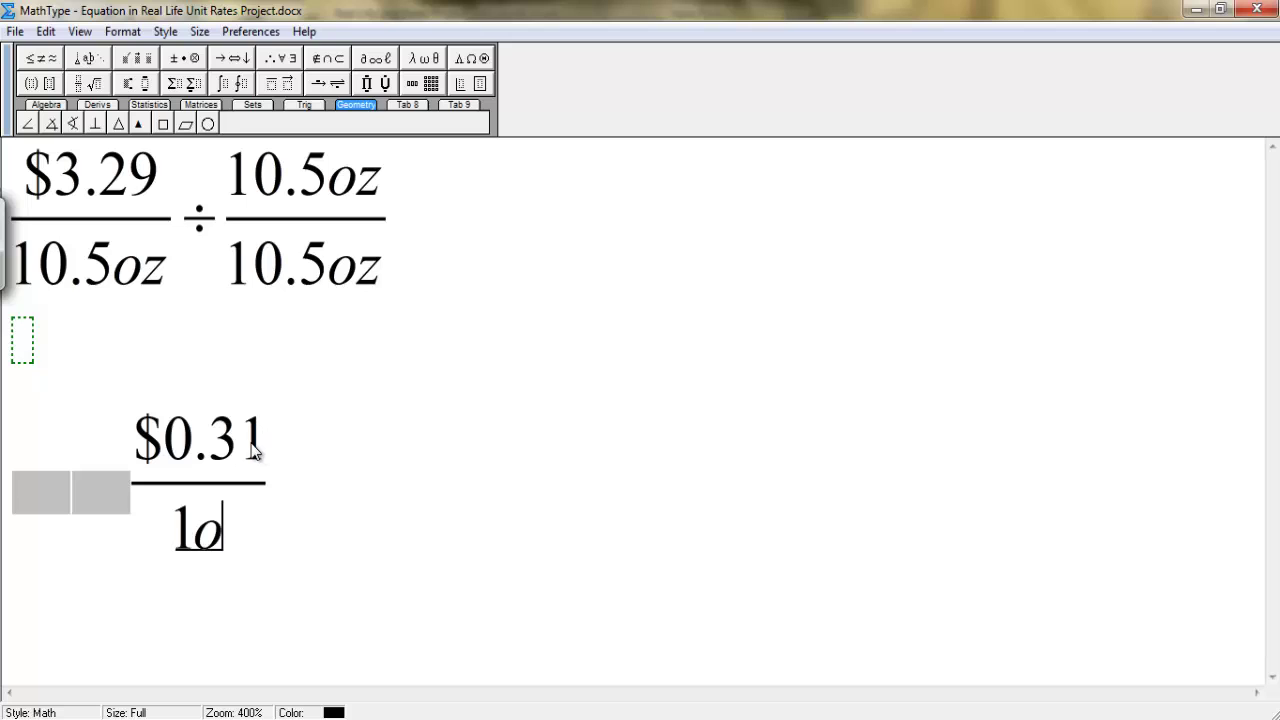
type("z")
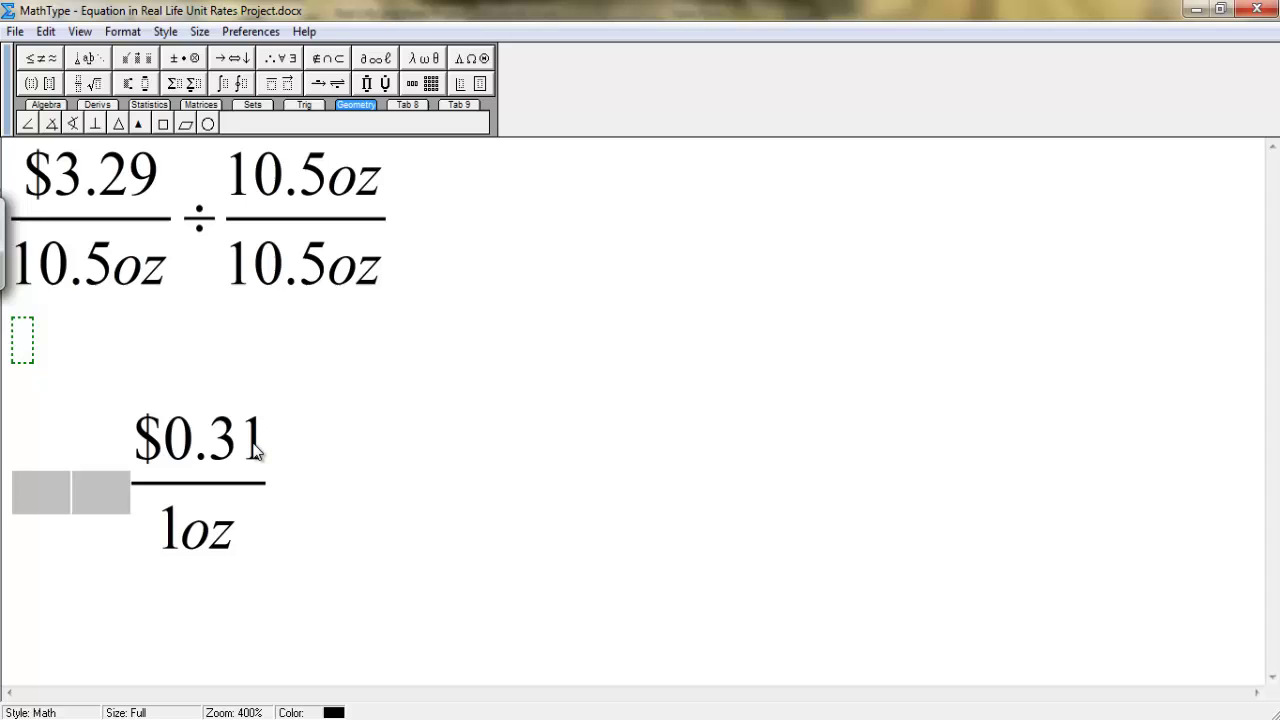
type(".")
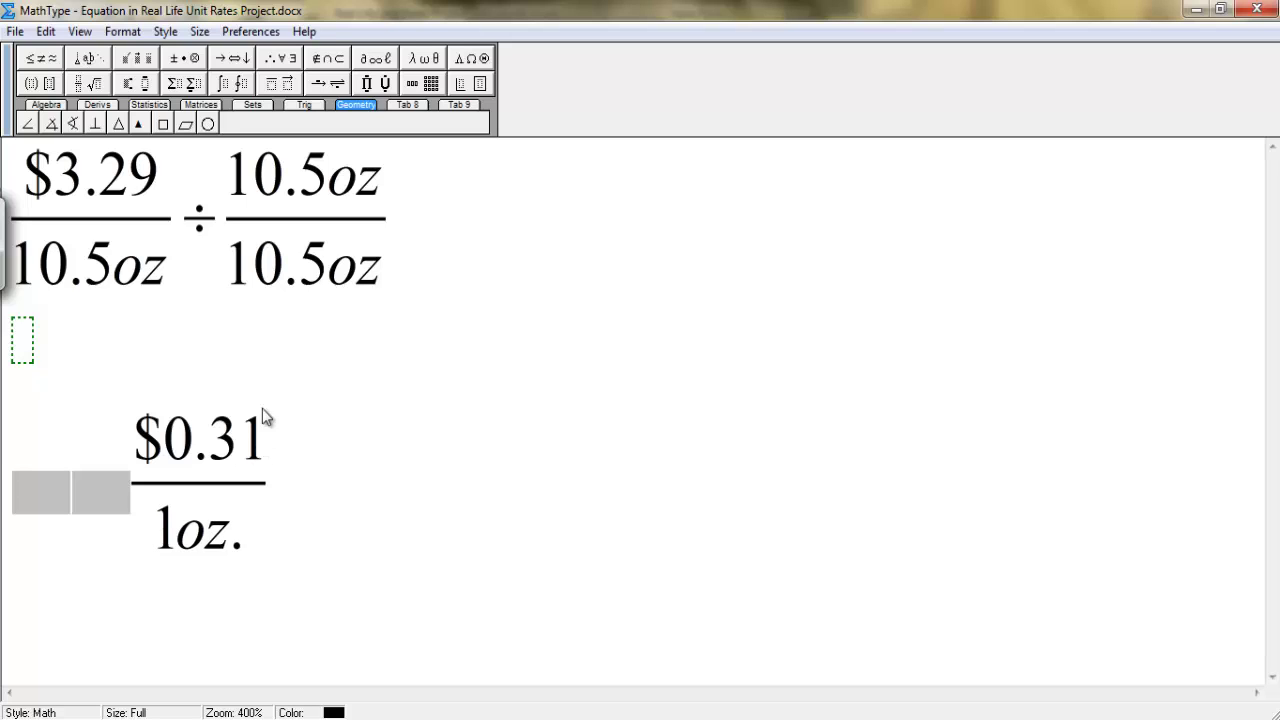
Close the equation editor and return to Real Life Unit Rates Project.docx, saving the changes to the equation
left_click(18, 32)
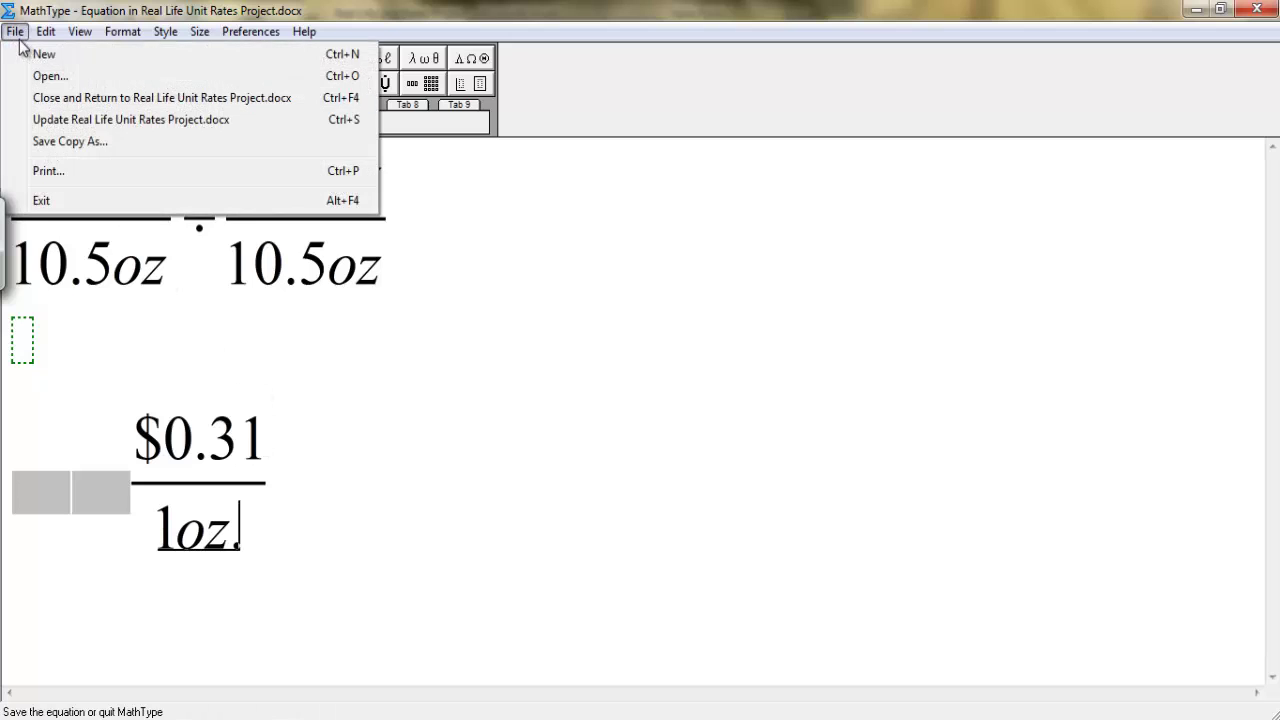
left_click(157, 103)
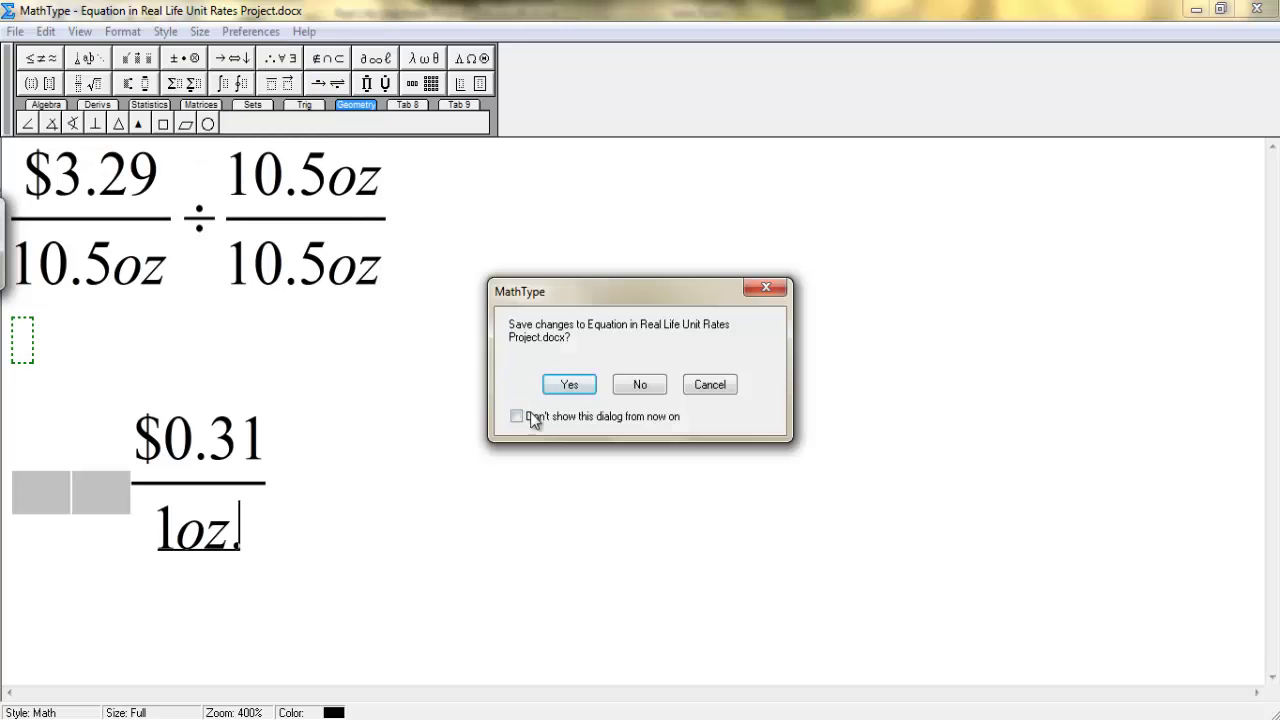
left_click(570, 384)
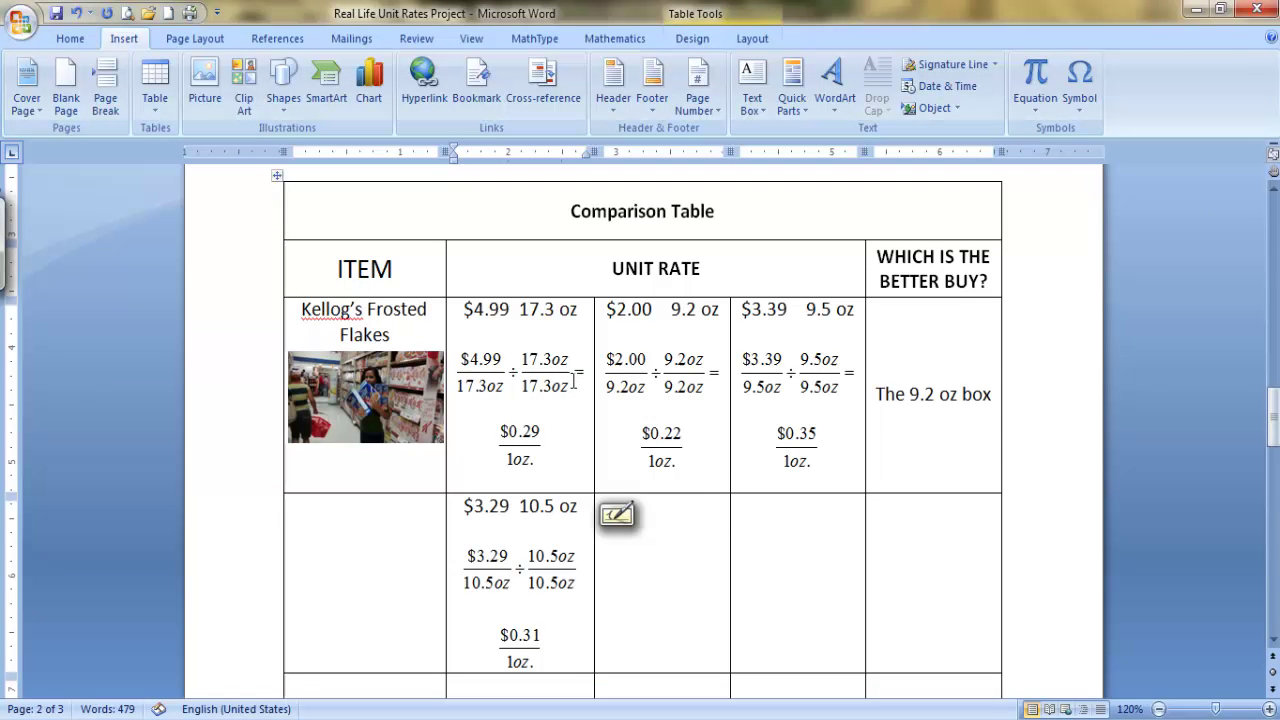